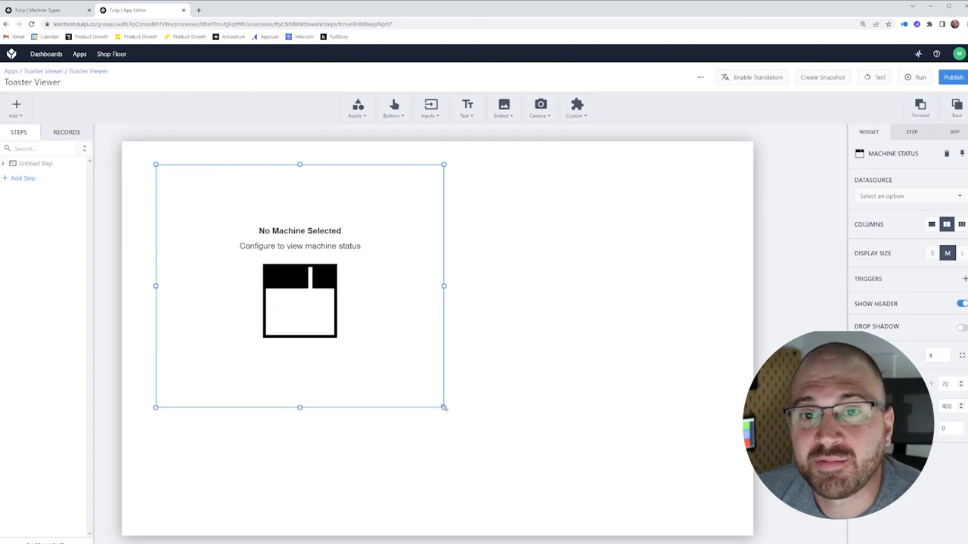
Set the Machine Status and Machine Timeline widgets' datasource to the static value My Toaster
{"action": "left_click", "coordinate": [885, 196]}
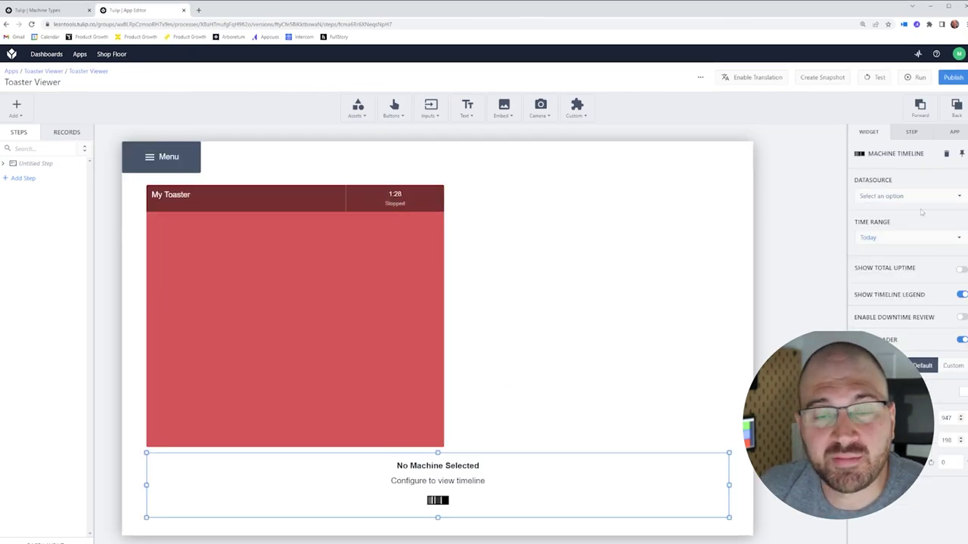
{"action": "left_click", "coordinate": [885, 196]}
{"action": "left_click", "coordinate": [877, 212]}
{"action": "left_click", "coordinate": [870, 285]}
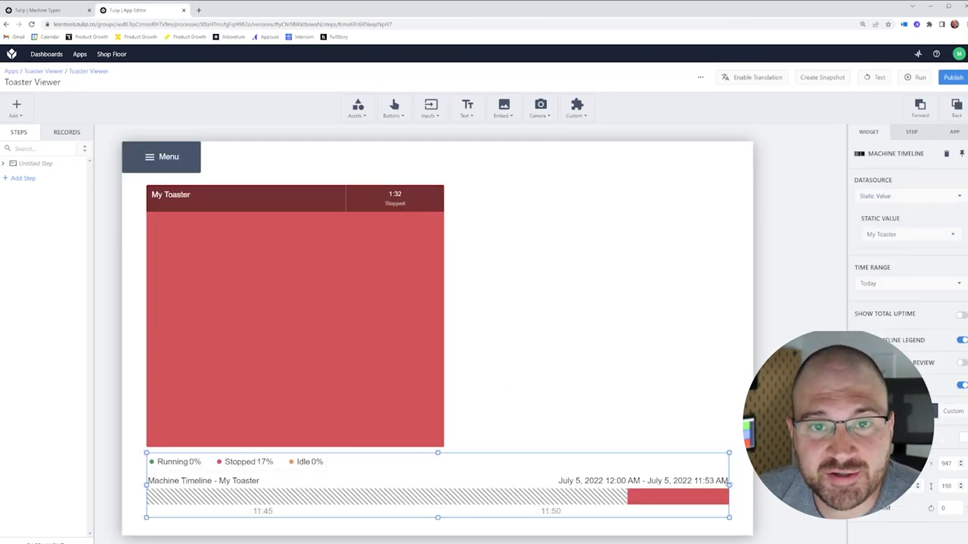
Add a Machine Attribute widget and place it beside the toaster status card
{"action": "left_click", "coordinate": [503, 110]}
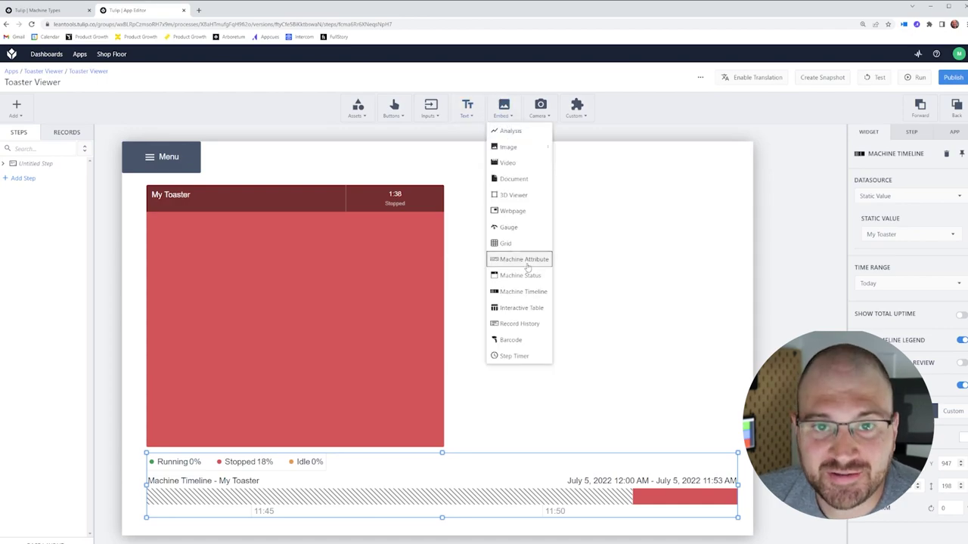
{"action": "left_click", "coordinate": [522, 259]}
{"action": "left_click_drag", "start_coordinate": [502, 355], "coordinate": [558, 232]}
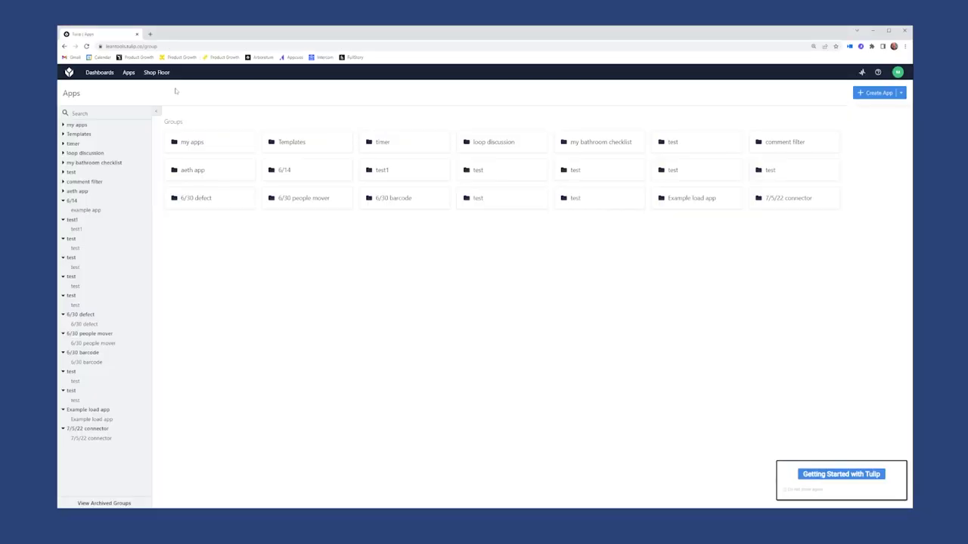
Create a new machine type named Toasters under Shop Floor Machines
{"action": "left_click", "coordinate": [157, 72]}
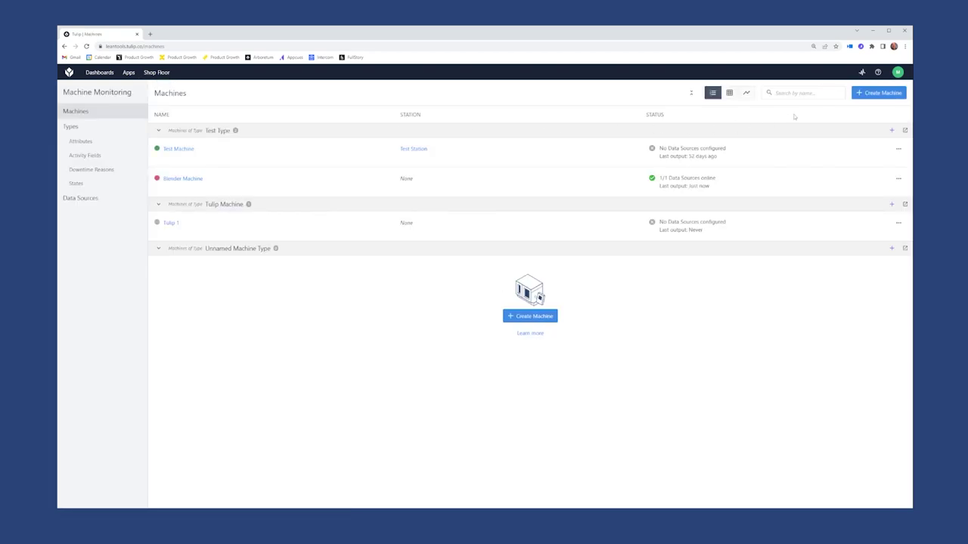
{"action": "left_click", "coordinate": [105, 129]}
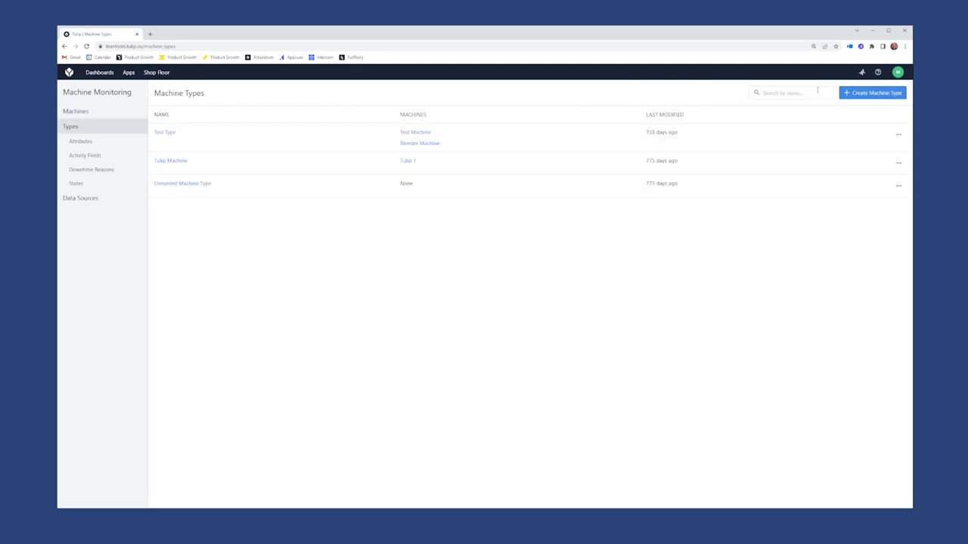
{"action": "left_click", "coordinate": [875, 93]}
{"action": "type", "text": "Toasters"}
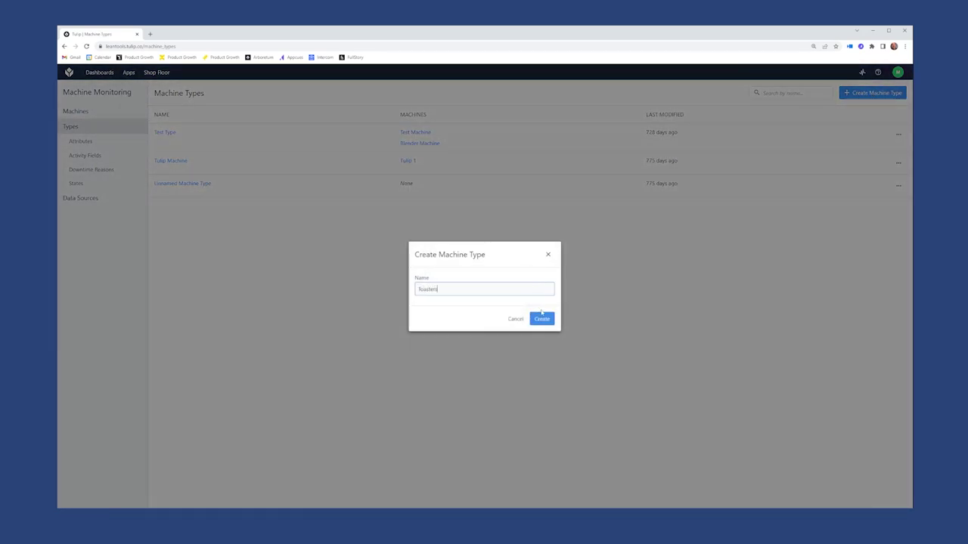
{"action": "left_click", "coordinate": [548, 321]}
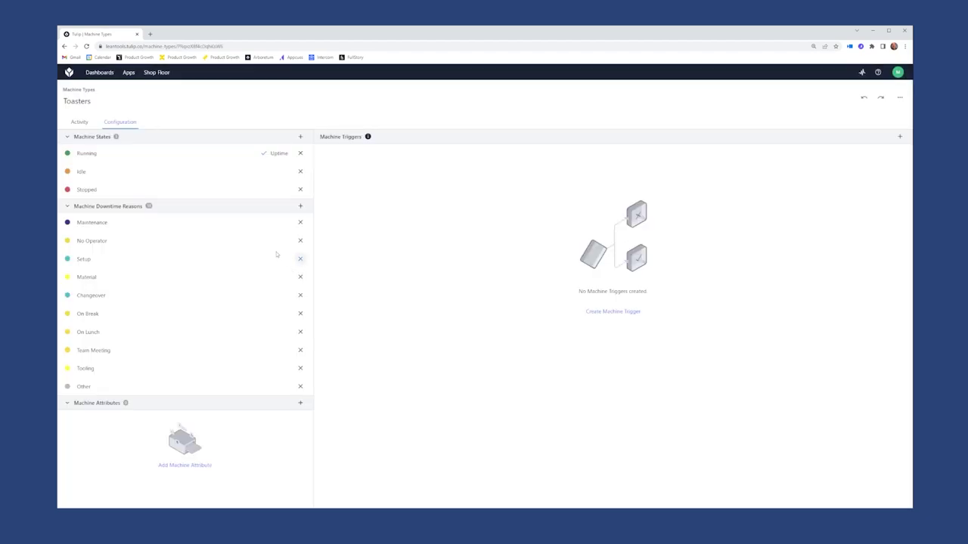
Add a new Number machine attribute named Current to the Toasters type
{"action": "left_click", "coordinate": [181, 464]}
{"action": "left_click", "coordinate": [779, 115]}
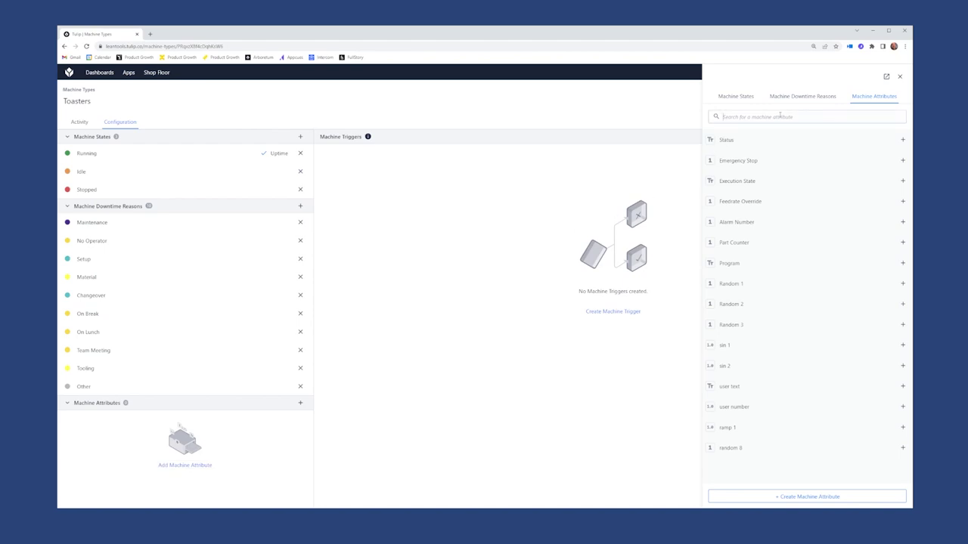
{"action": "left_click", "coordinate": [800, 496]}
{"action": "type", "text": "c"}
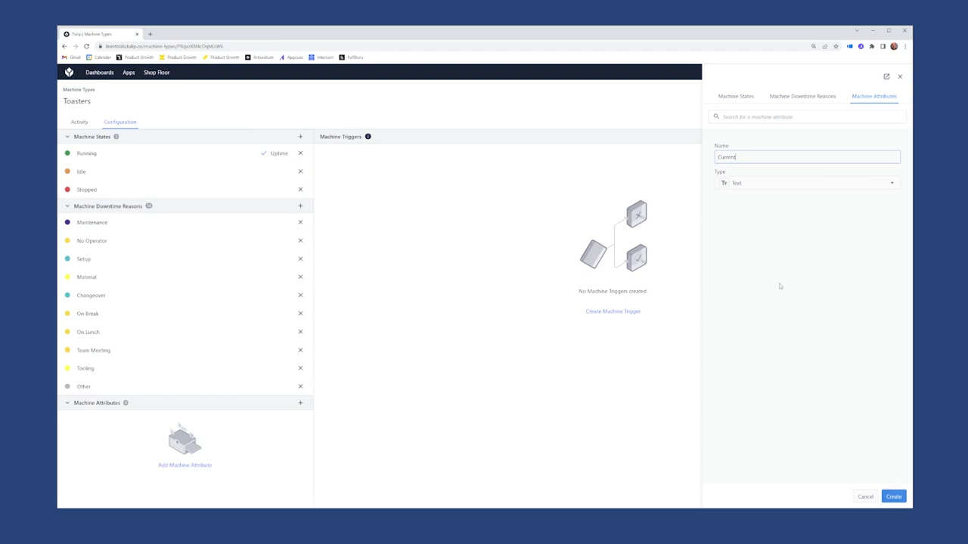
{"action": "left_click", "coordinate": [760, 182]}
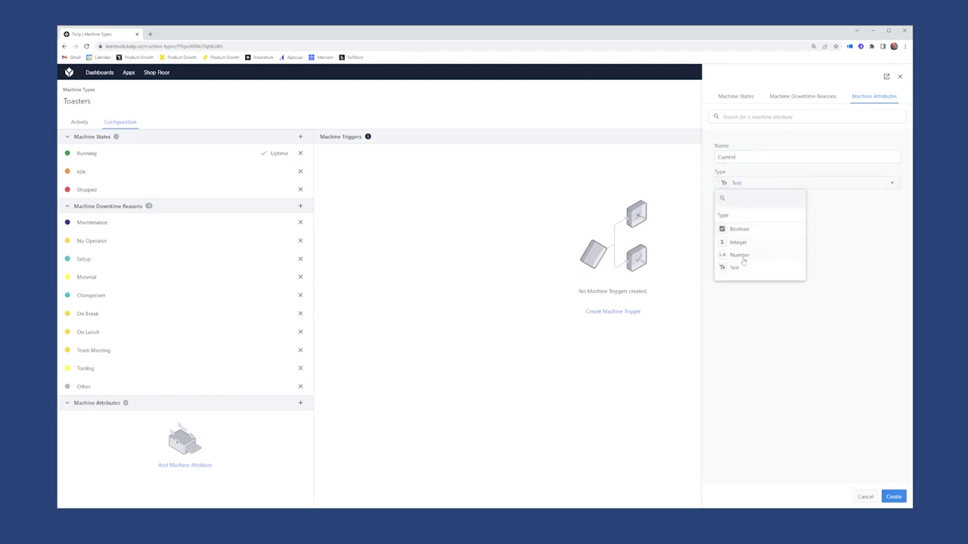
{"action": "left_click", "coordinate": [744, 256]}
{"action": "left_click", "coordinate": [892, 499]}
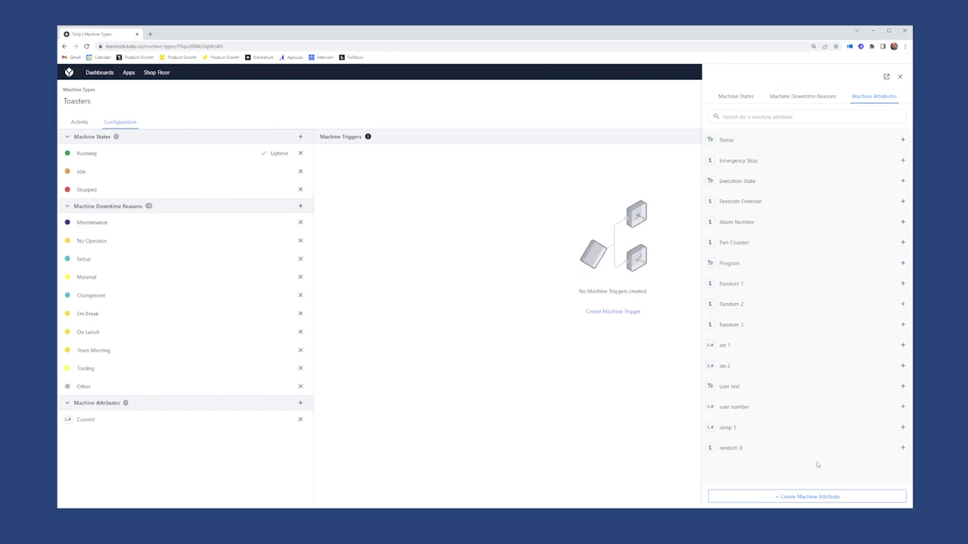
{"action": "left_click", "coordinate": [127, 414]}
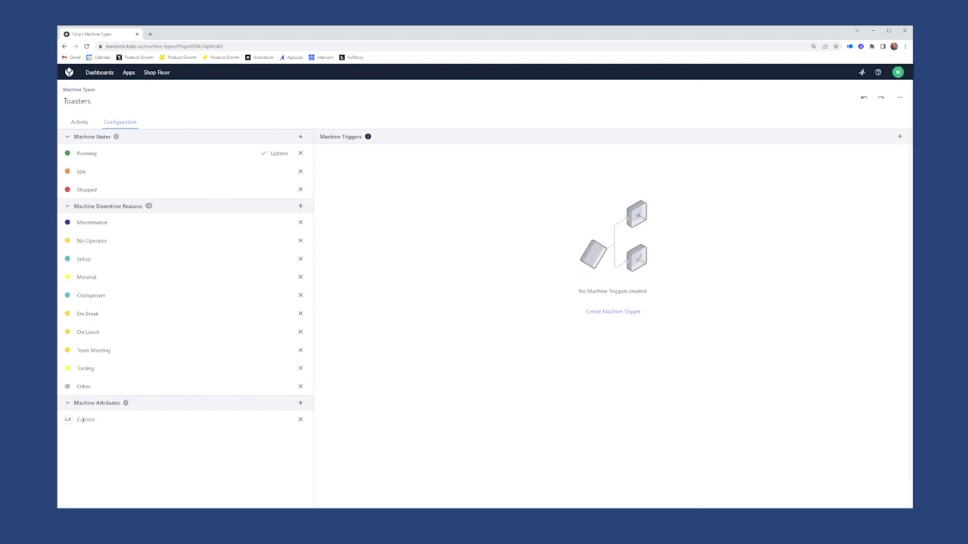
Create machine My Toaster, described 'Black and Decker Toaster', with machine type Toasters
{"action": "left_click", "coordinate": [79, 90]}
{"action": "left_click", "coordinate": [141, 113]}
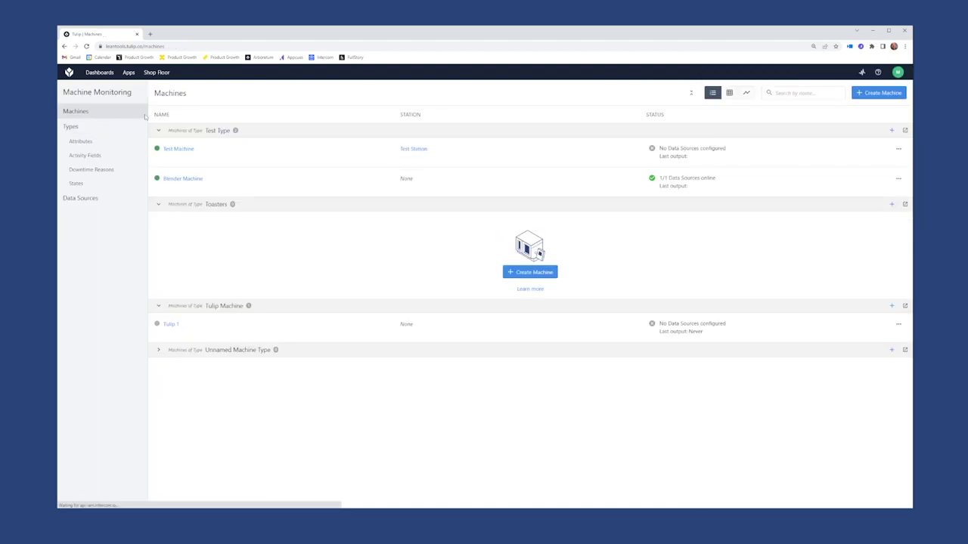
{"action": "left_click", "coordinate": [889, 92]}
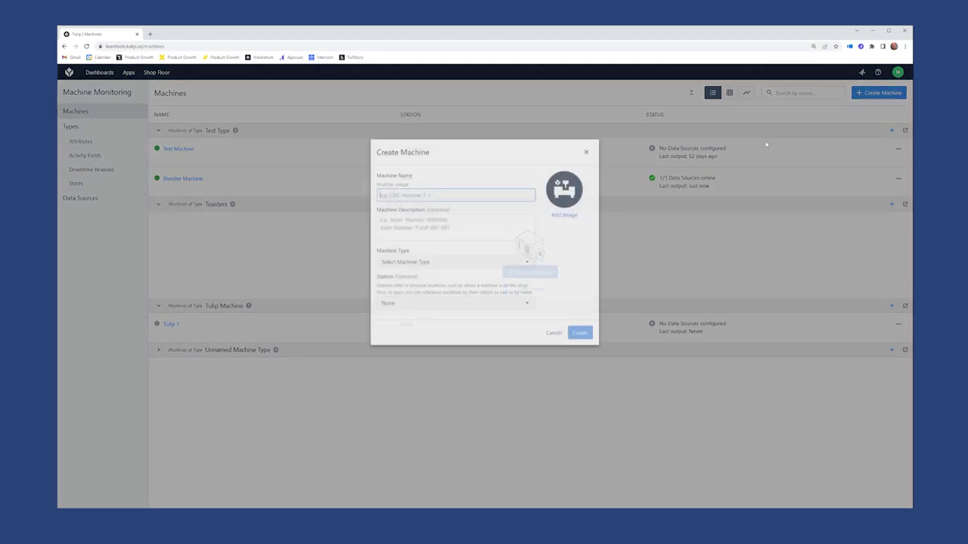
{"action": "type", "text": "Ma"}
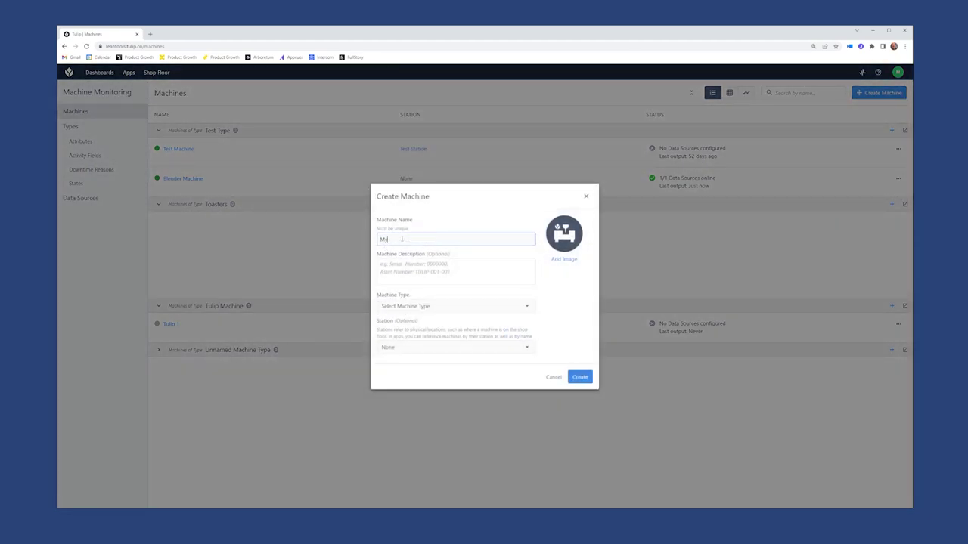
{"action": "left_click", "coordinate": [415, 308]}
{"action": "left_click", "coordinate": [419, 264]}
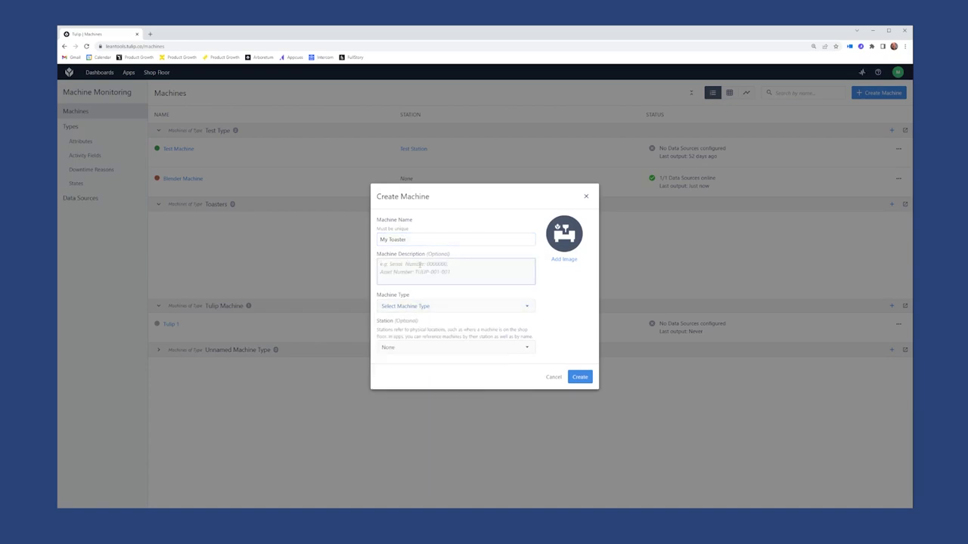
{"action": "type", "text": "Black and Decker Toaster"}
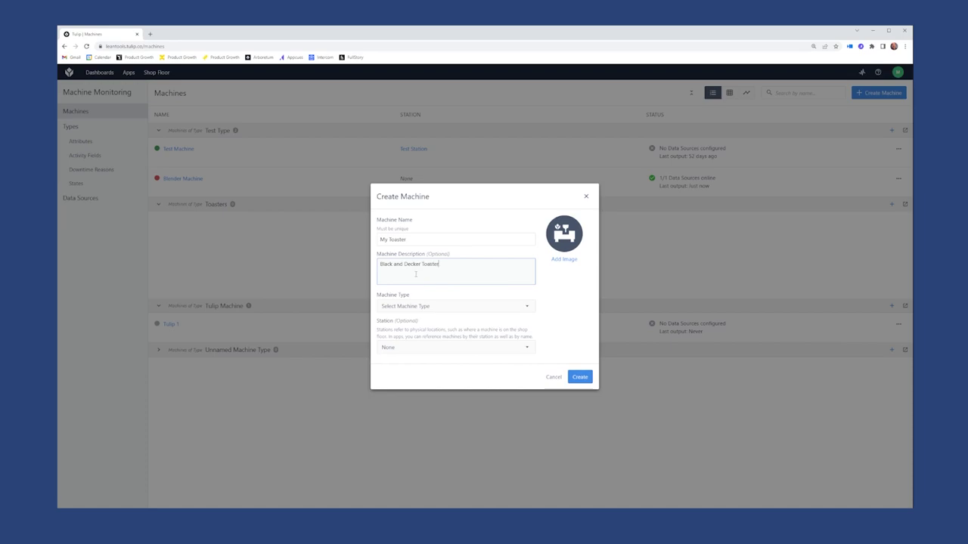
{"action": "left_click", "coordinate": [406, 306]}
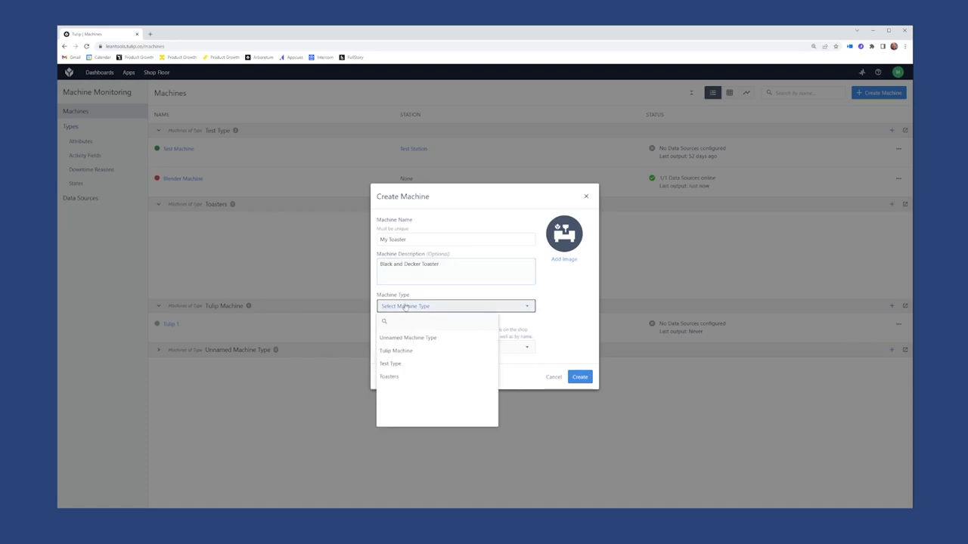
{"action": "left_click", "coordinate": [398, 378]}
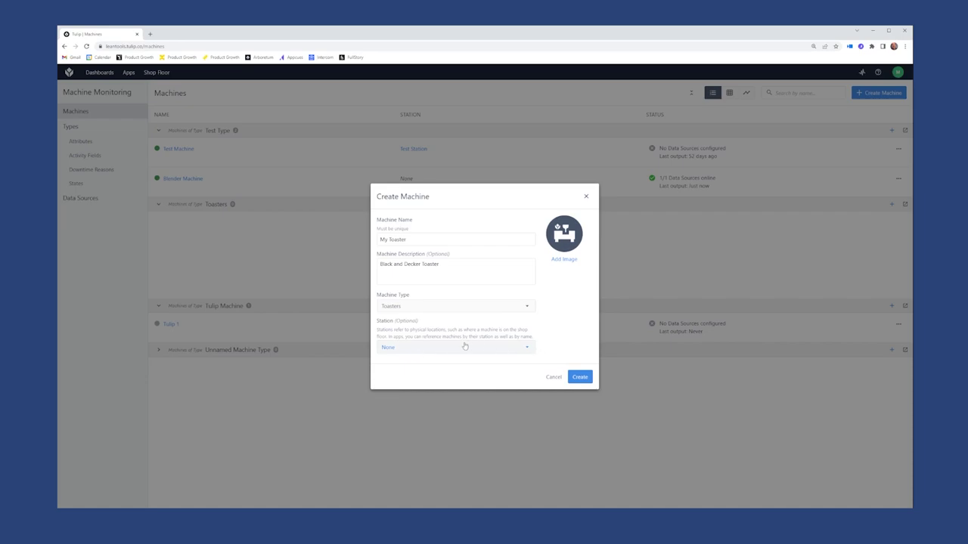
{"action": "left_click", "coordinate": [580, 377]}
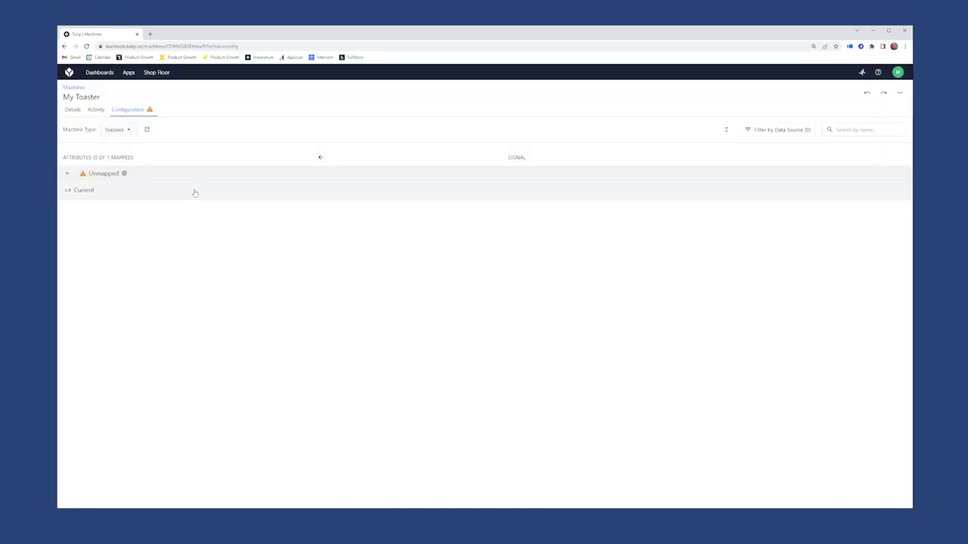
Link the Current attribute to the Tulip API data source, then return to Machines
{"action": "left_click", "coordinate": [110, 189]}
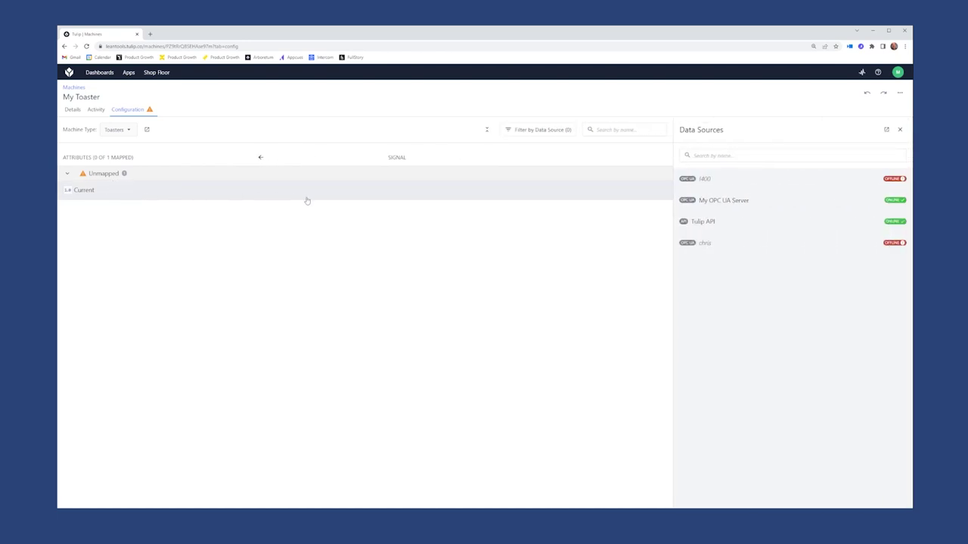
{"action": "left_click", "coordinate": [703, 222]}
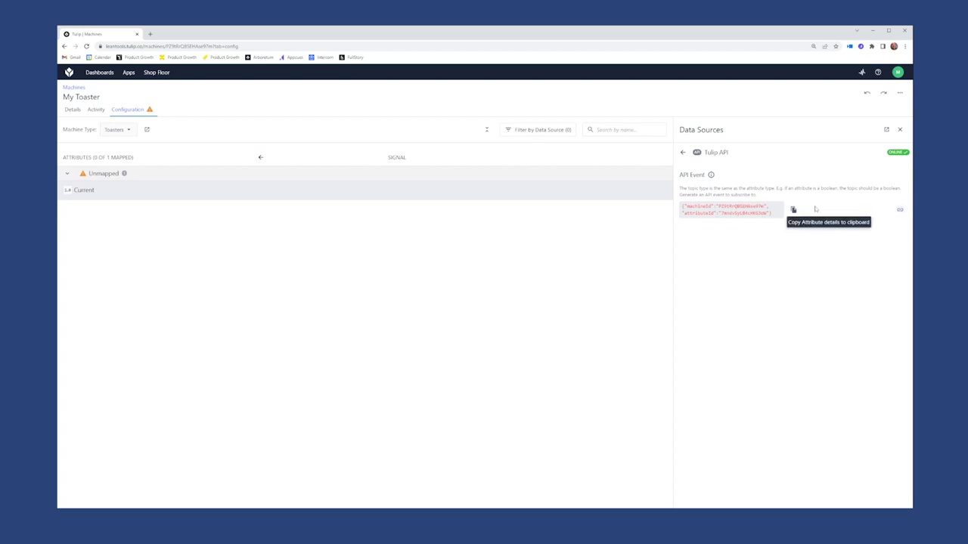
{"action": "left_click", "coordinate": [900, 209]}
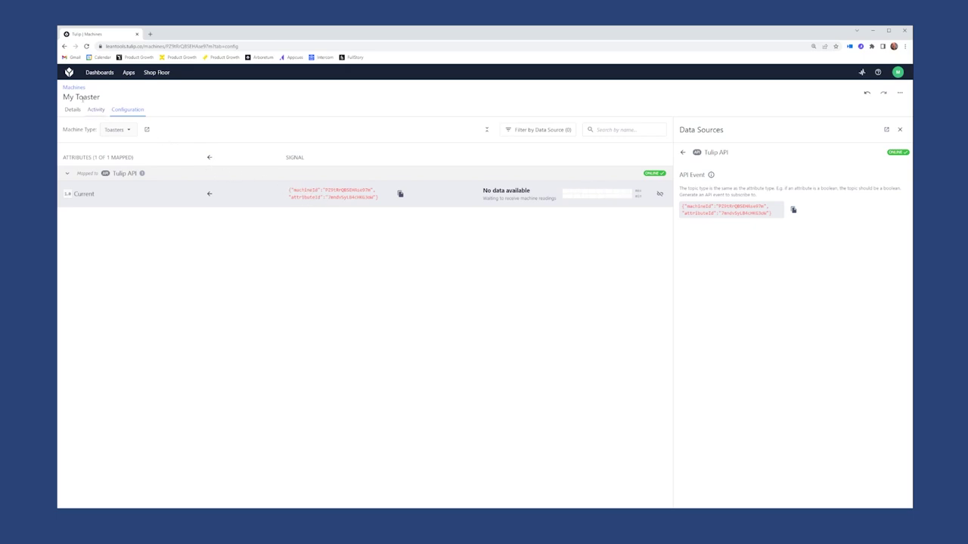
{"action": "left_click", "coordinate": [74, 87]}
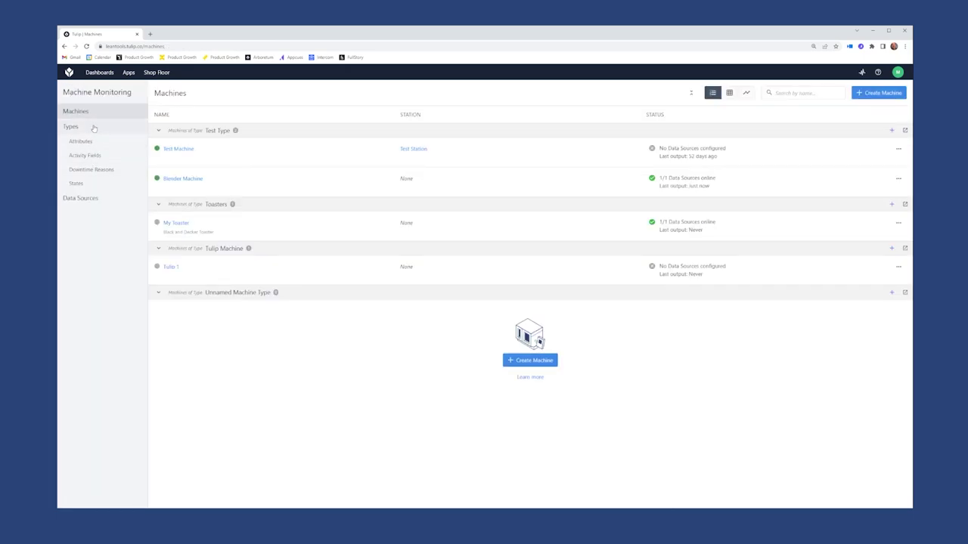
Start a Toasters machine trigger that fires when the machine outputs the Current attribute
{"action": "left_click", "coordinate": [94, 127]}
{"action": "left_click", "coordinate": [164, 160]}
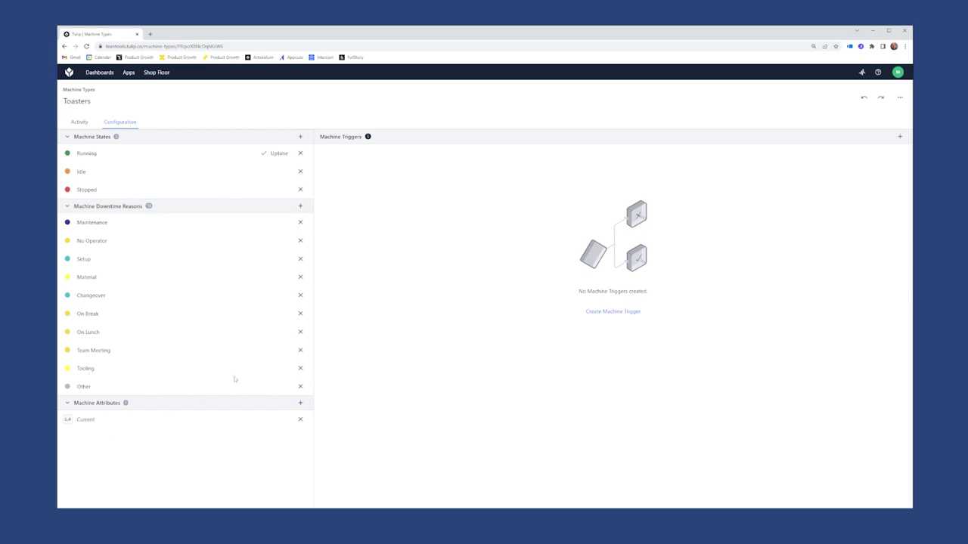
{"action": "left_click", "coordinate": [605, 312]}
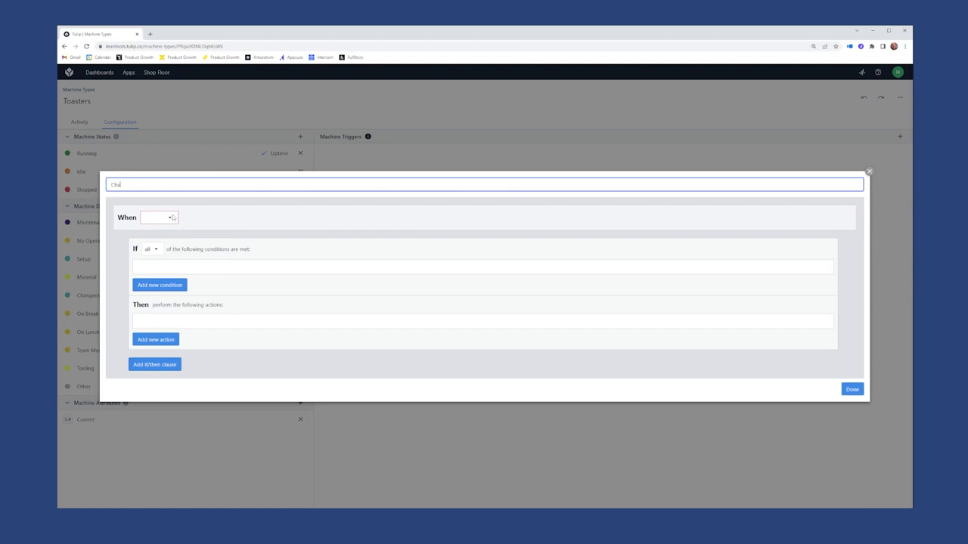
{"action": "left_click", "coordinate": [172, 218]}
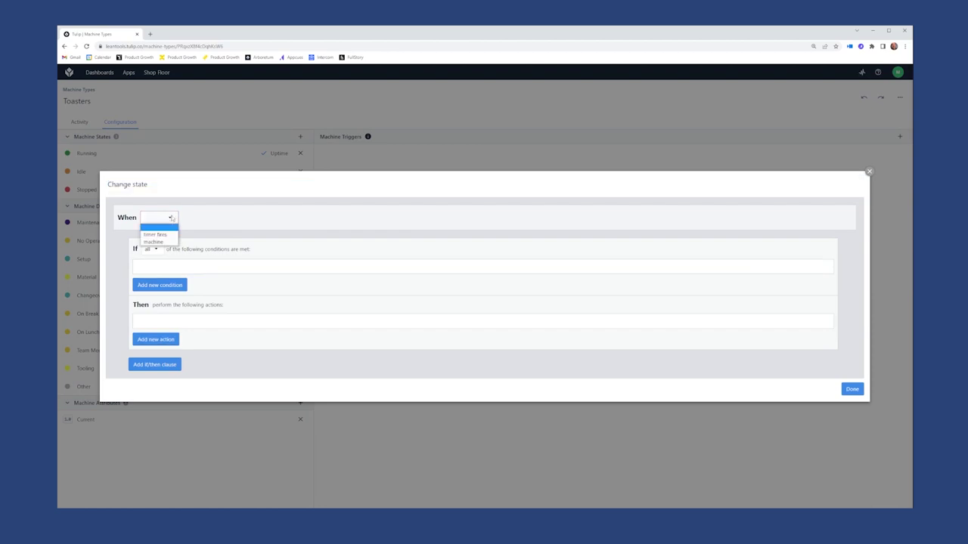
{"action": "left_click", "coordinate": [166, 242]}
{"action": "left_click", "coordinate": [227, 219]}
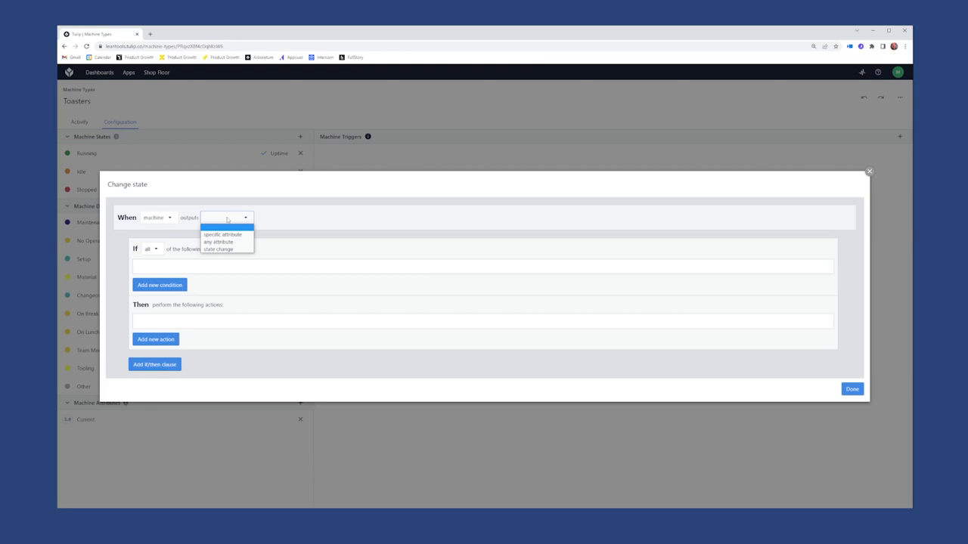
{"action": "left_click", "coordinate": [223, 235]}
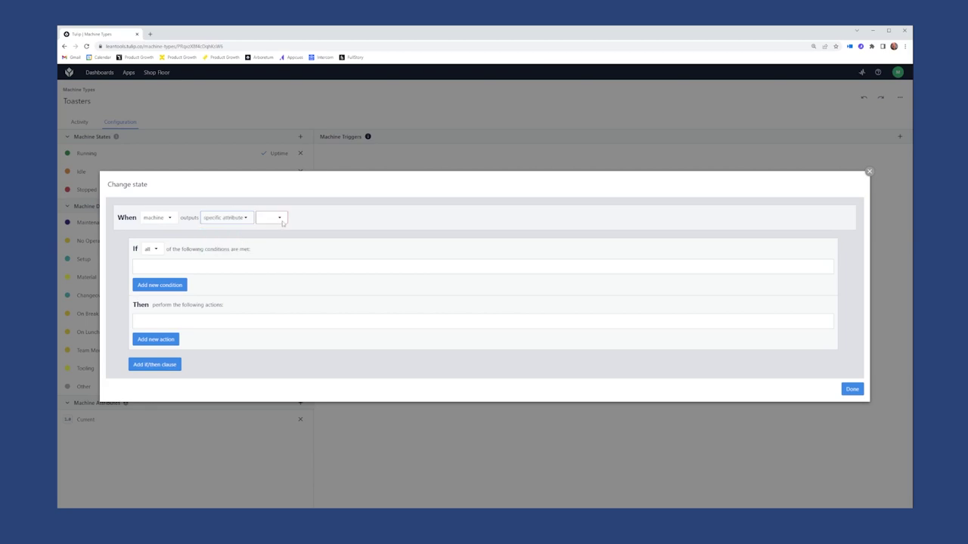
{"action": "left_click", "coordinate": [281, 221]}
{"action": "left_click", "coordinate": [281, 234]}
Add the If condition: Current's current value greater than static number 0
{"action": "left_click", "coordinate": [171, 287]}
{"action": "left_click", "coordinate": [161, 265]}
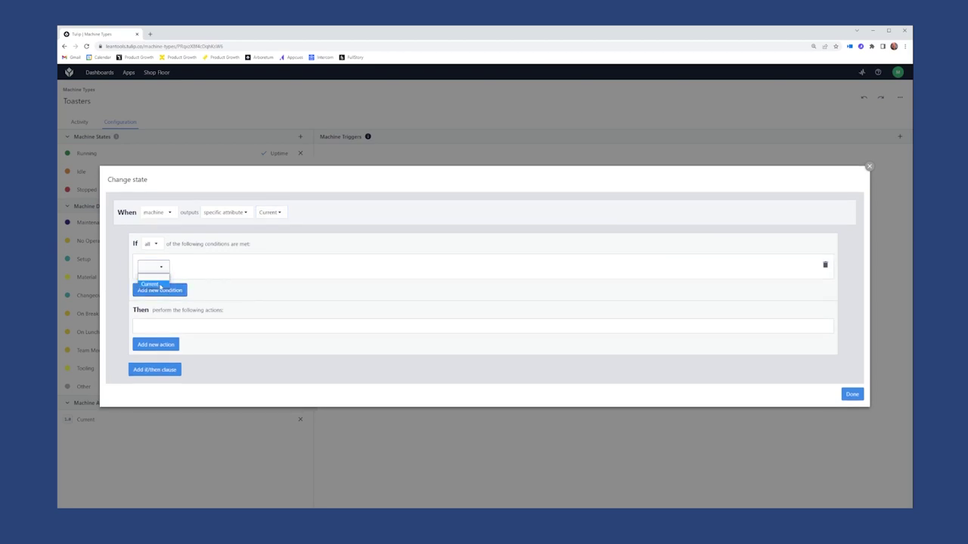
{"action": "left_click", "coordinate": [155, 284]}
{"action": "left_click", "coordinate": [172, 273]}
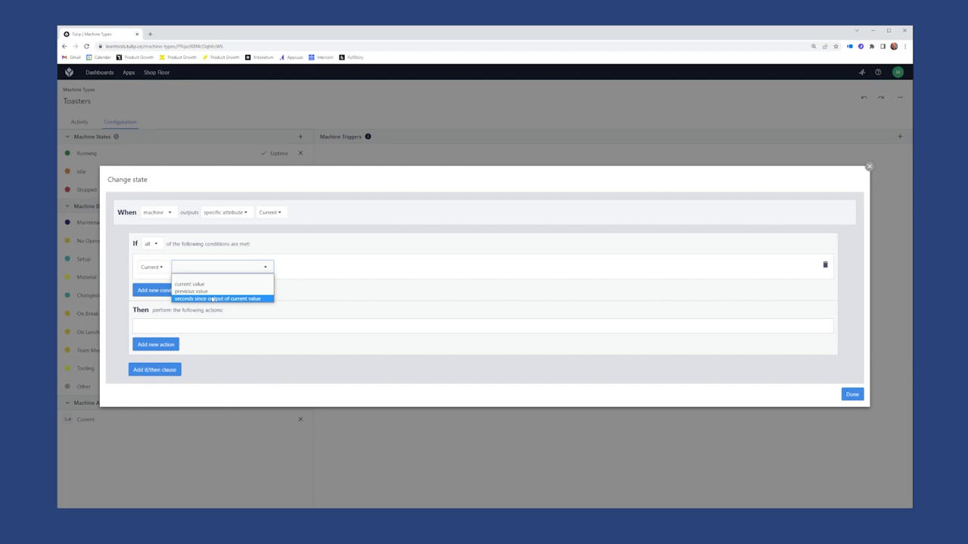
{"action": "left_click", "coordinate": [212, 285]}
{"action": "left_click", "coordinate": [299, 268]}
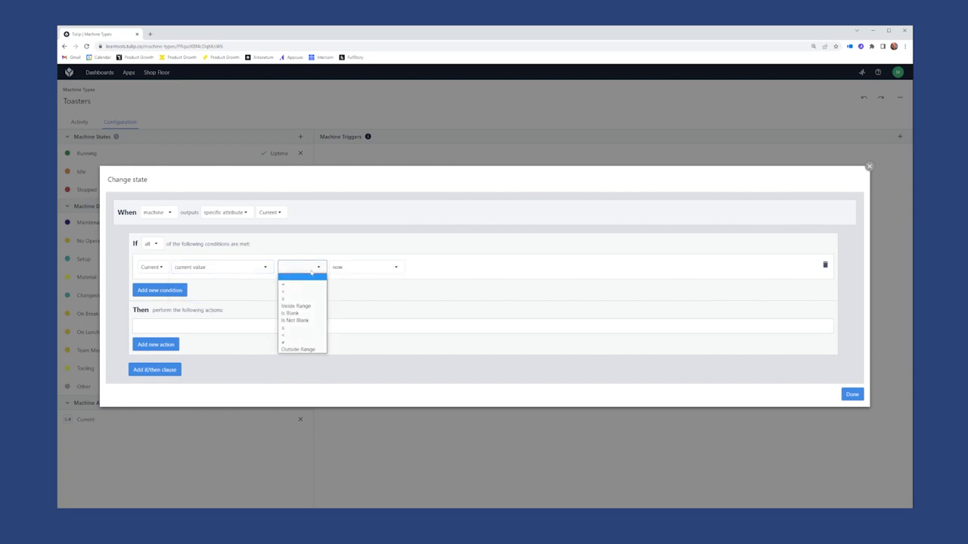
{"action": "left_click", "coordinate": [310, 292]}
{"action": "left_click", "coordinate": [363, 268]}
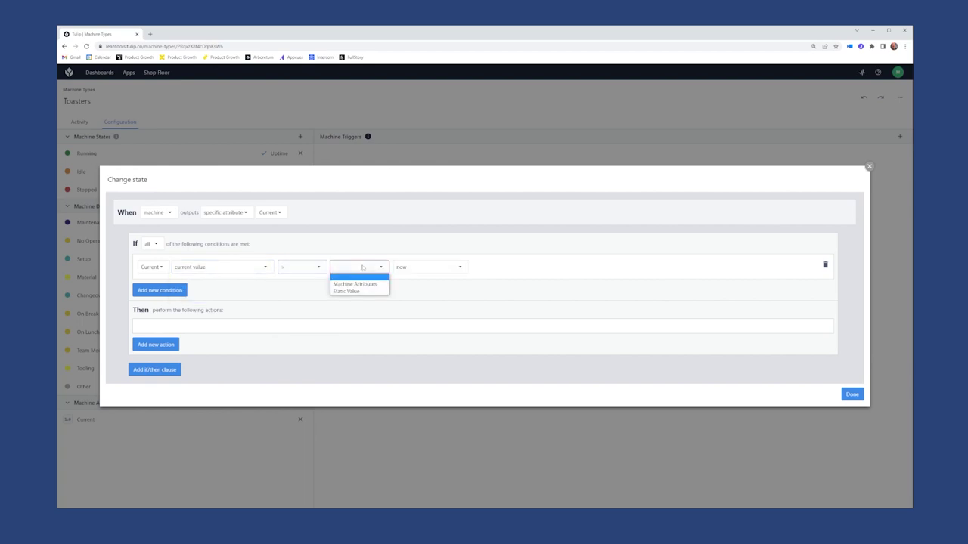
{"action": "left_click", "coordinate": [347, 291]}
{"action": "left_click", "coordinate": [408, 268]}
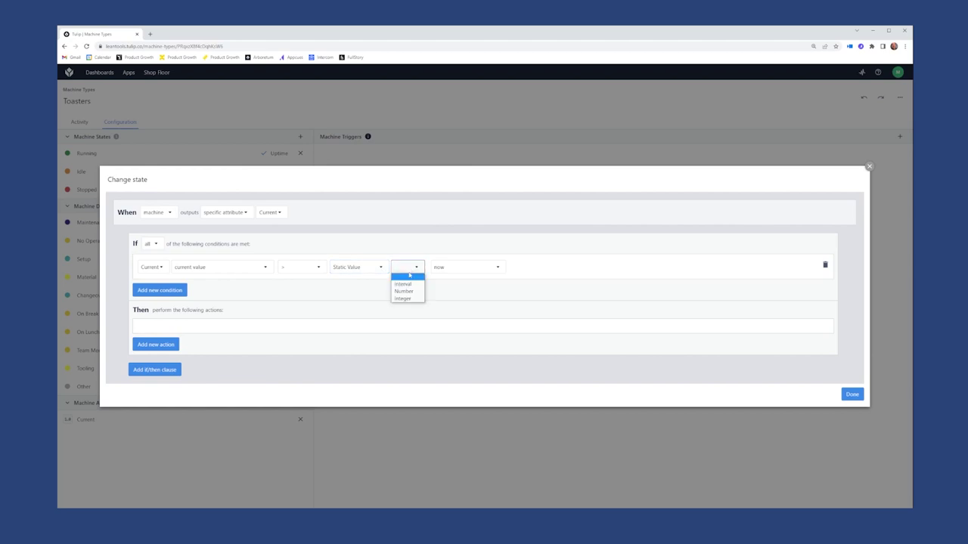
{"action": "left_click", "coordinate": [404, 291]}
{"action": "left_click", "coordinate": [443, 268]}
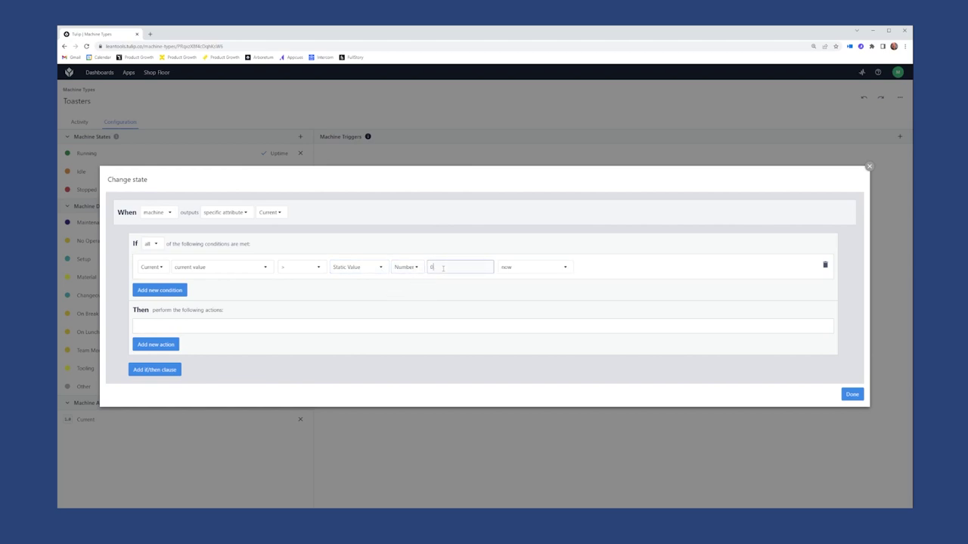
{"action": "left_click", "coordinate": [546, 269]}
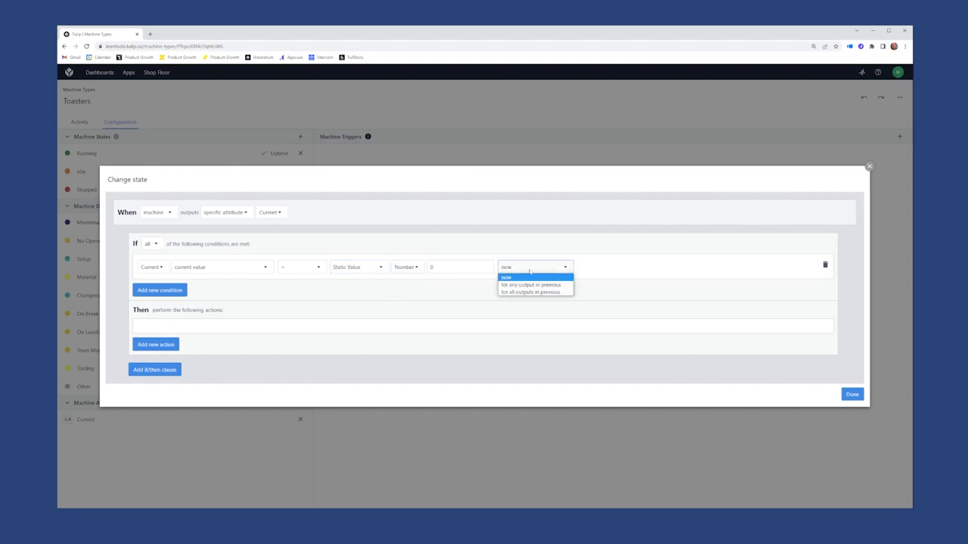
{"action": "left_click", "coordinate": [530, 277]}
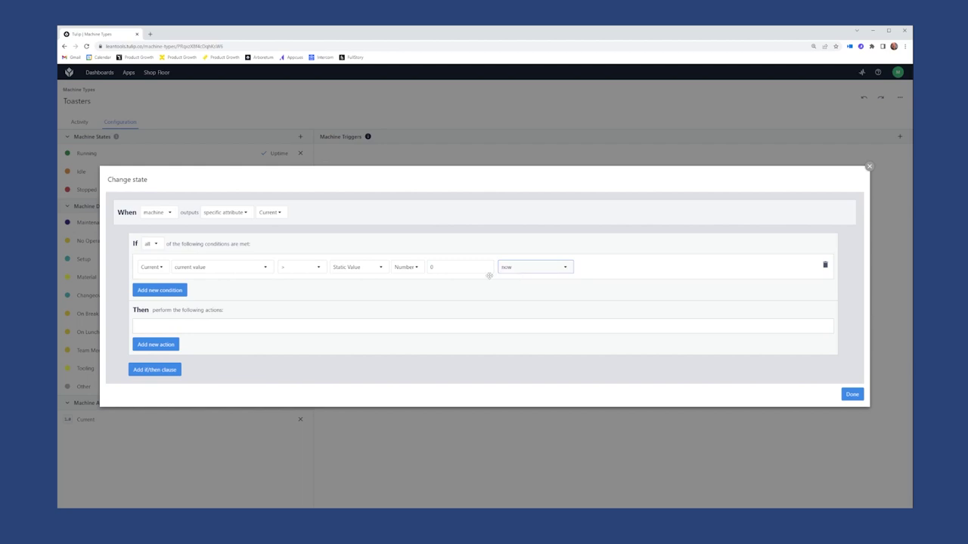
Set machine state Running when true, Stopped in the Else If, and save the trigger
{"action": "left_click", "coordinate": [165, 345]}
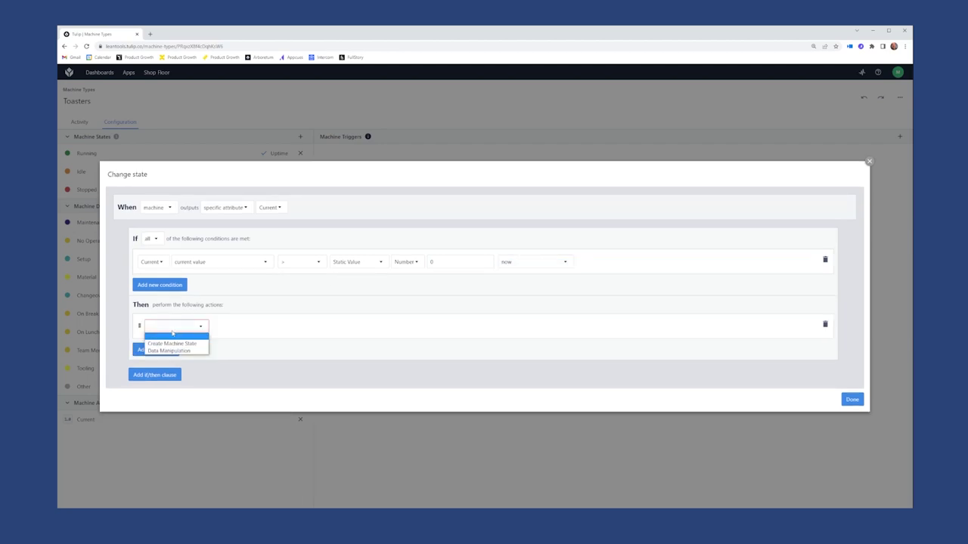
{"action": "left_click", "coordinate": [182, 345]}
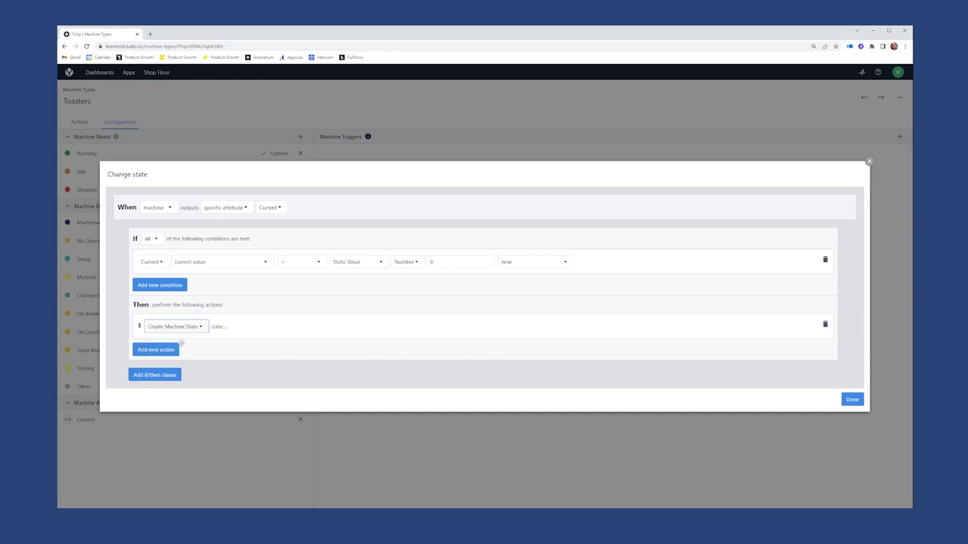
{"action": "left_click", "coordinate": [243, 327]}
{"action": "left_click", "coordinate": [244, 345]}
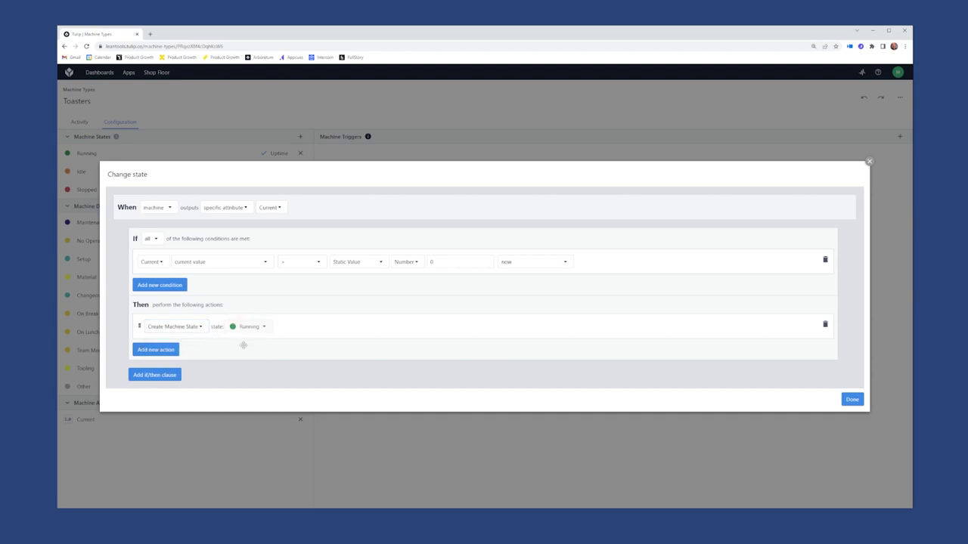
{"action": "left_click", "coordinate": [154, 375]}
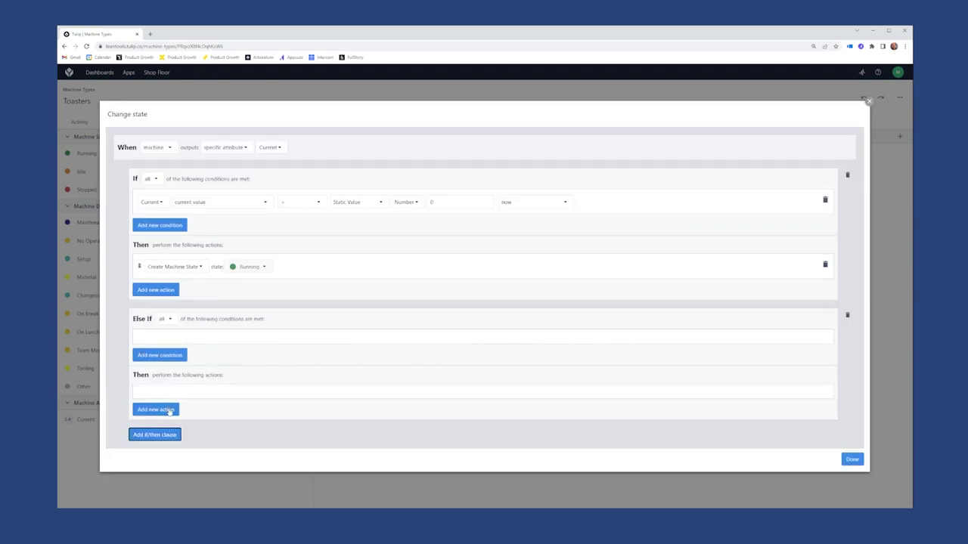
{"action": "left_click", "coordinate": [163, 409]}
{"action": "left_click", "coordinate": [174, 390]}
{"action": "left_click", "coordinate": [177, 410]}
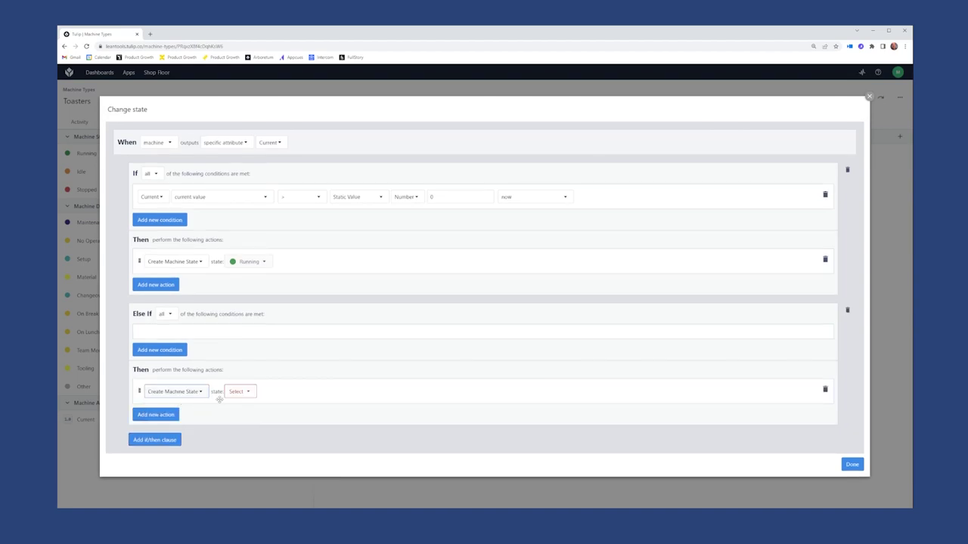
{"action": "left_click", "coordinate": [239, 391]}
{"action": "left_click", "coordinate": [242, 420]}
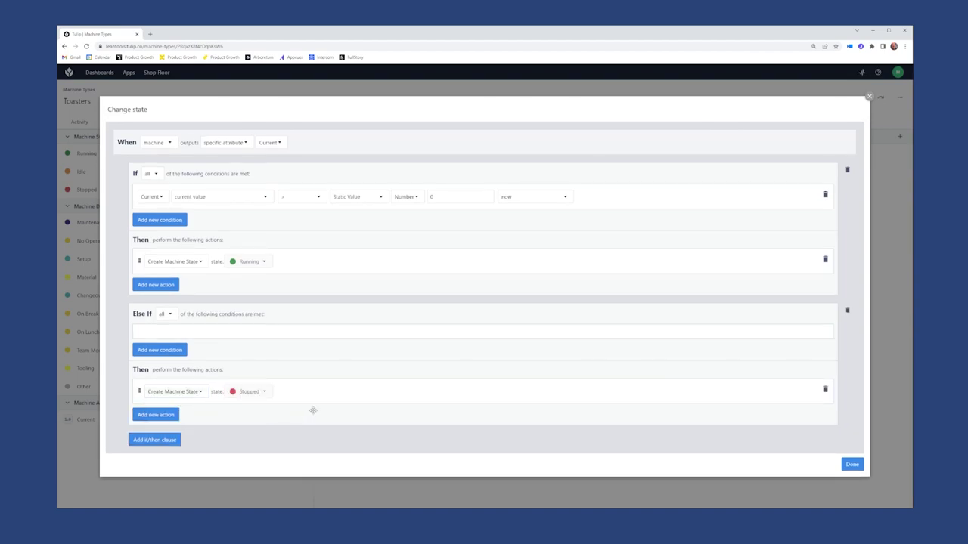
{"action": "left_click", "coordinate": [852, 465]}
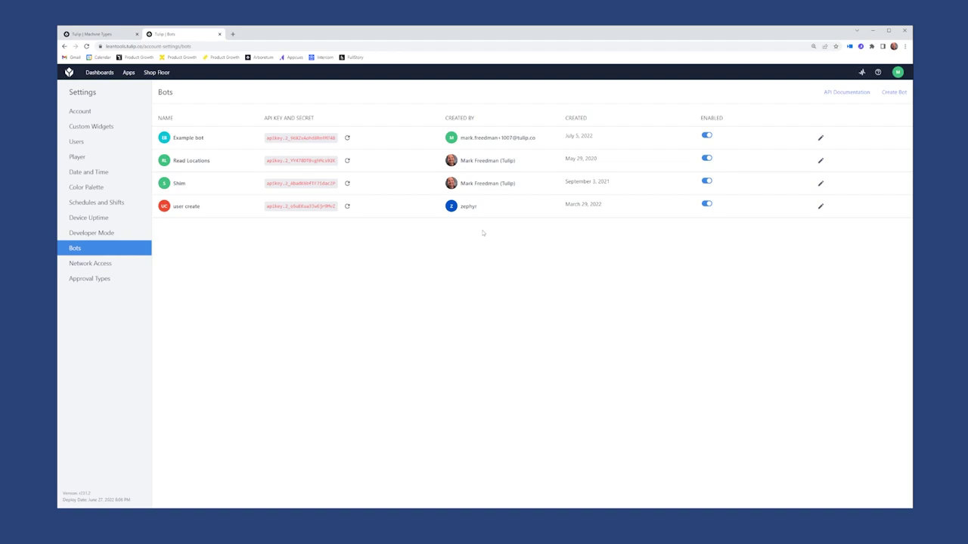
Create an API bot named 'Toaster bot' and copy its Auth Header
{"action": "left_click", "coordinate": [907, 92]}
{"action": "type", "text": "Toaste"}
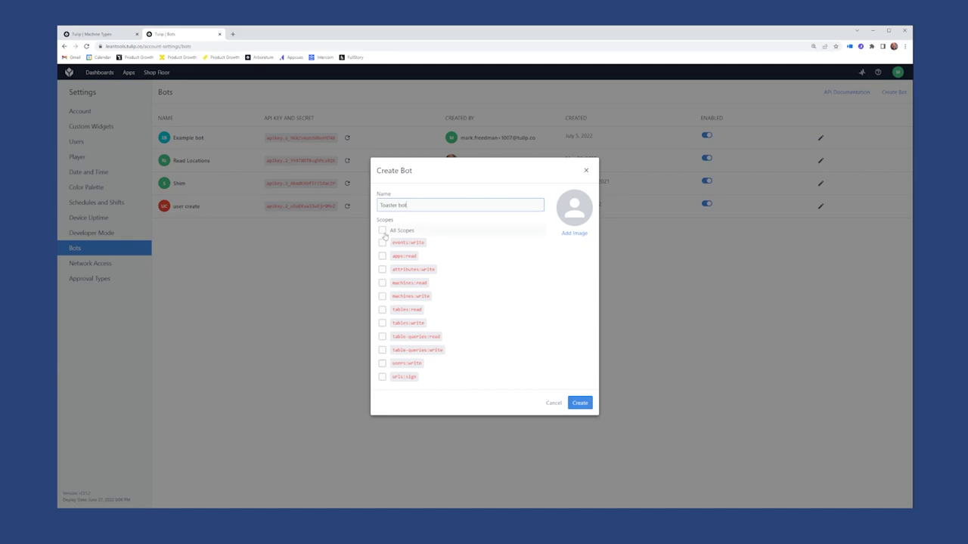
{"action": "type", "text": "r bot"}
{"action": "left_click", "coordinate": [579, 402]}
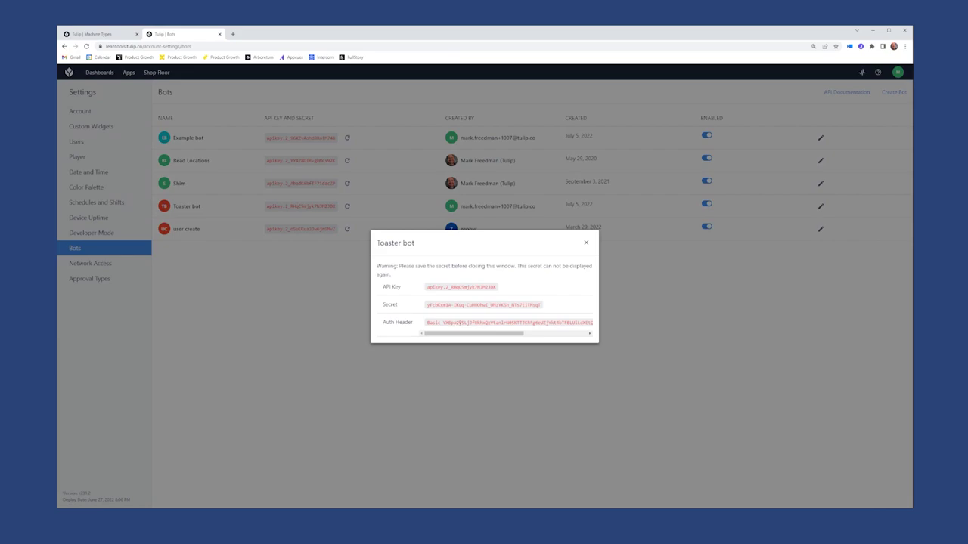
{"action": "triple_click", "coordinate": [459, 323]}
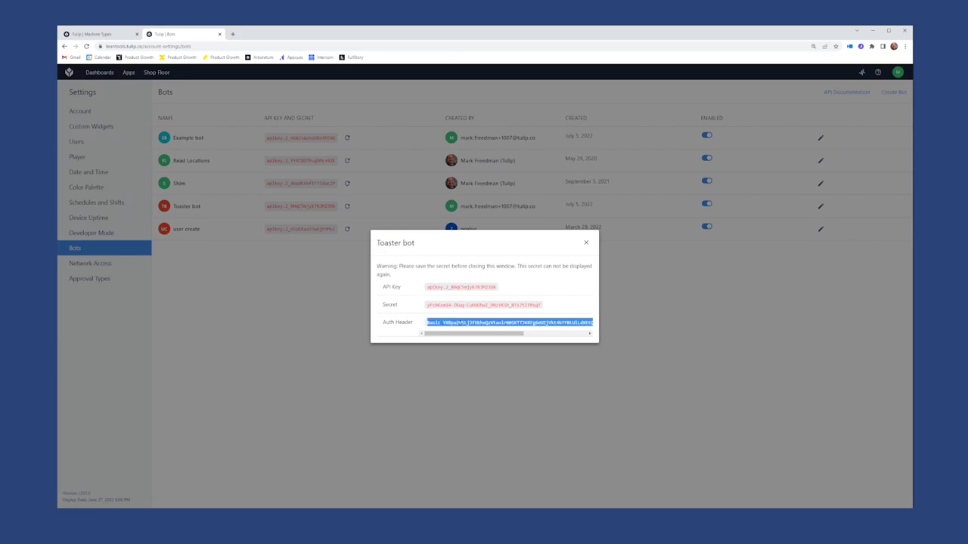
{"action": "left_click", "coordinate": [586, 244]}
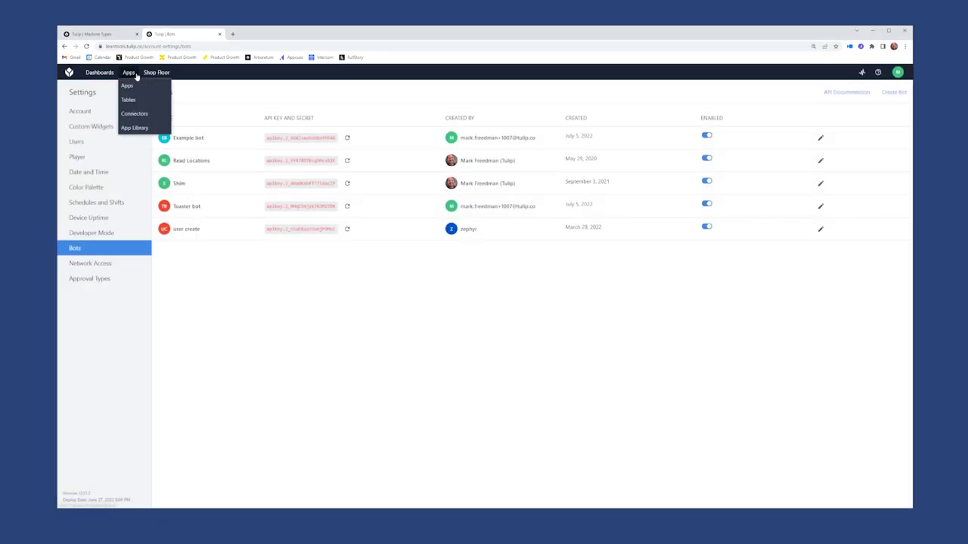
Copy My Toaster's machine and attribute IDs from its Configuration page
{"action": "mouse_move", "coordinate": [157, 73]}
{"action": "left_click", "coordinate": [154, 113]}
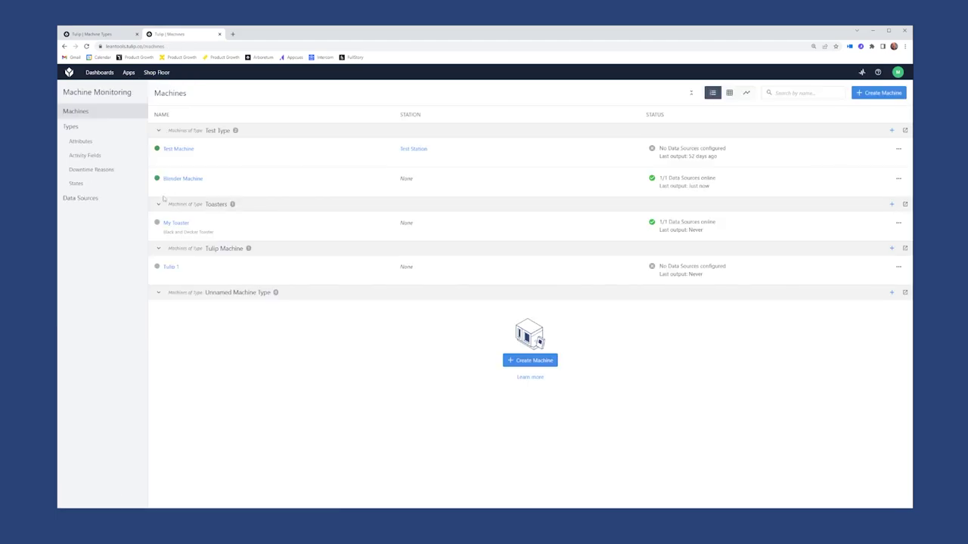
{"action": "left_click", "coordinate": [181, 227]}
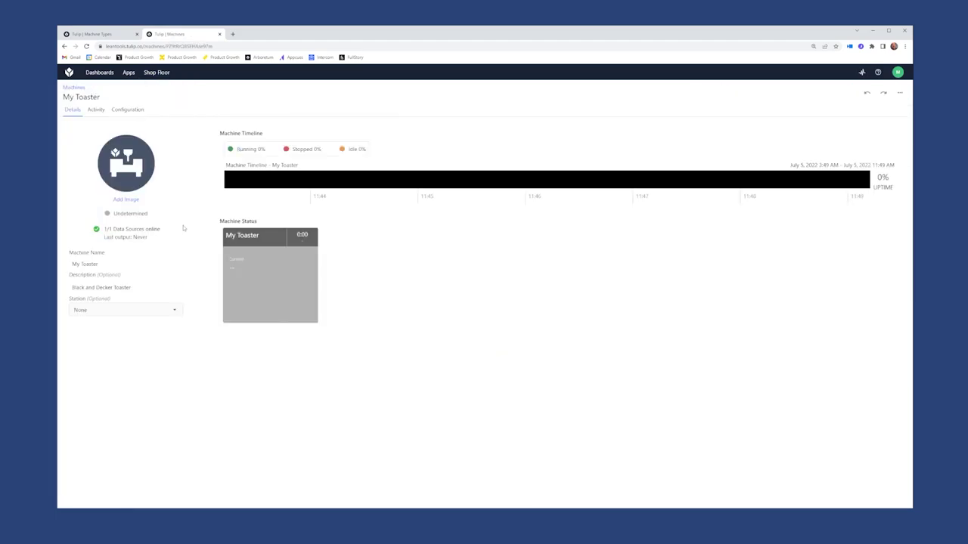
{"action": "left_click", "coordinate": [127, 110]}
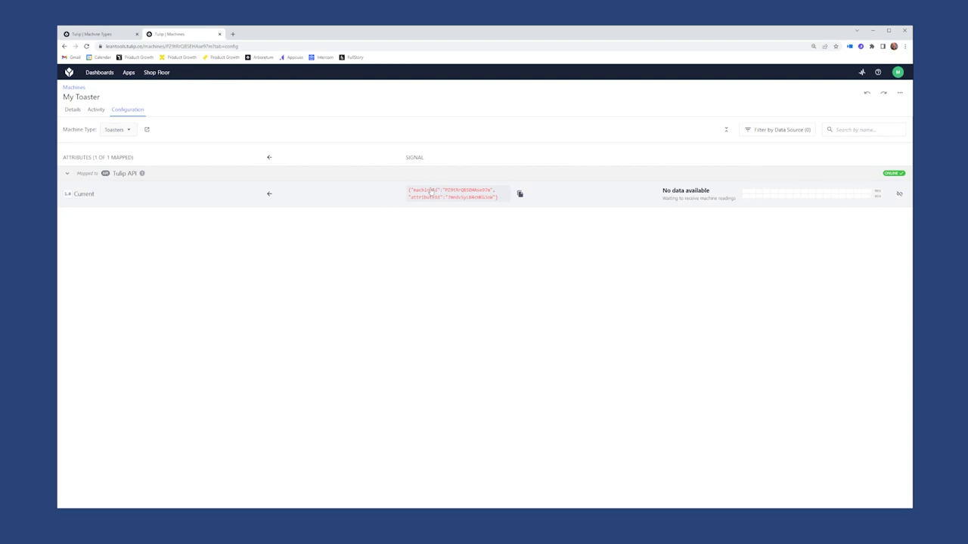
{"action": "left_click", "coordinate": [519, 193]}
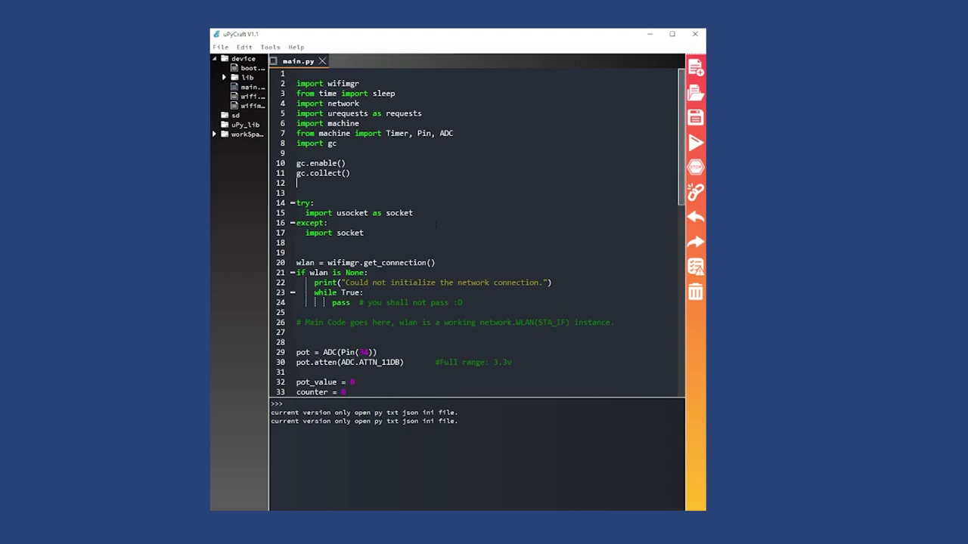
Review main.py down to the sampling loop on lines 56–59
{"action": "scroll", "coordinate": [436, 223], "scroll_direction": "down", "scroll_amount": 2}
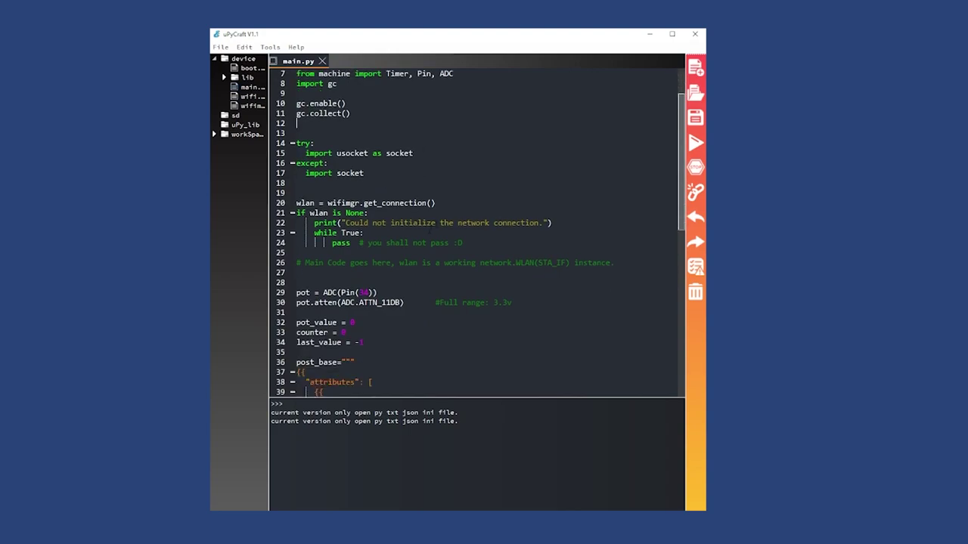
{"action": "scroll", "coordinate": [436, 270], "scroll_direction": "down", "scroll_amount": 5}
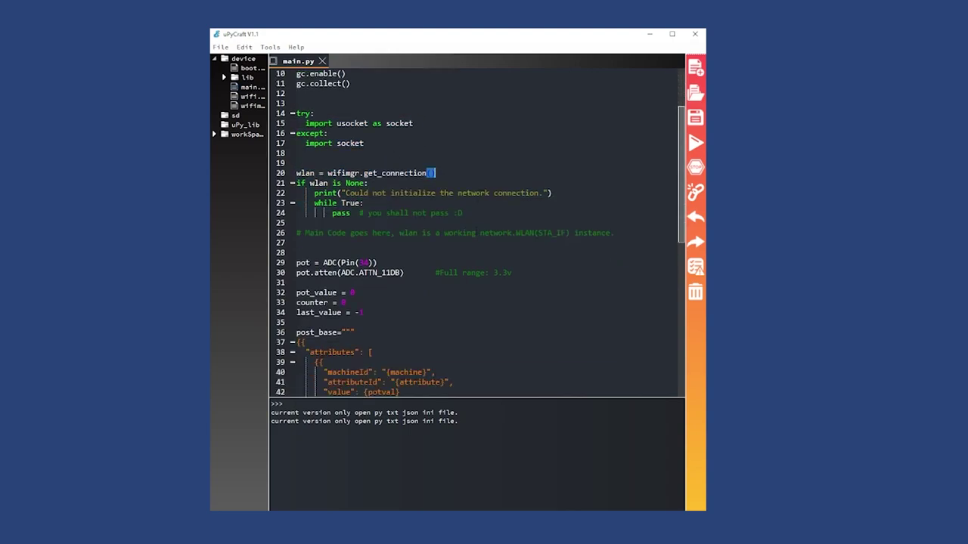
{"action": "scroll", "coordinate": [476, 233], "scroll_direction": "down", "scroll_amount": 3}
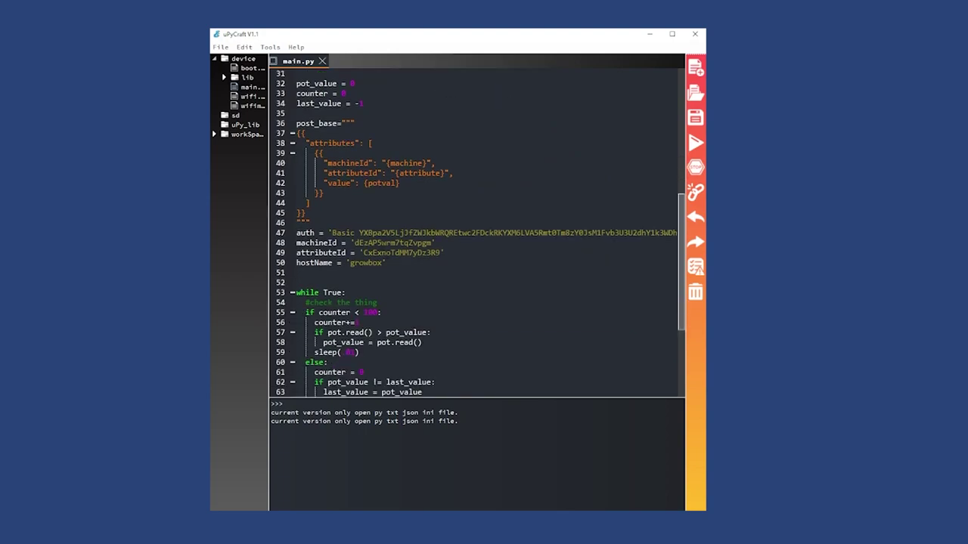
{"action": "scroll", "coordinate": [477, 234], "scroll_direction": "down", "scroll_amount": 3}
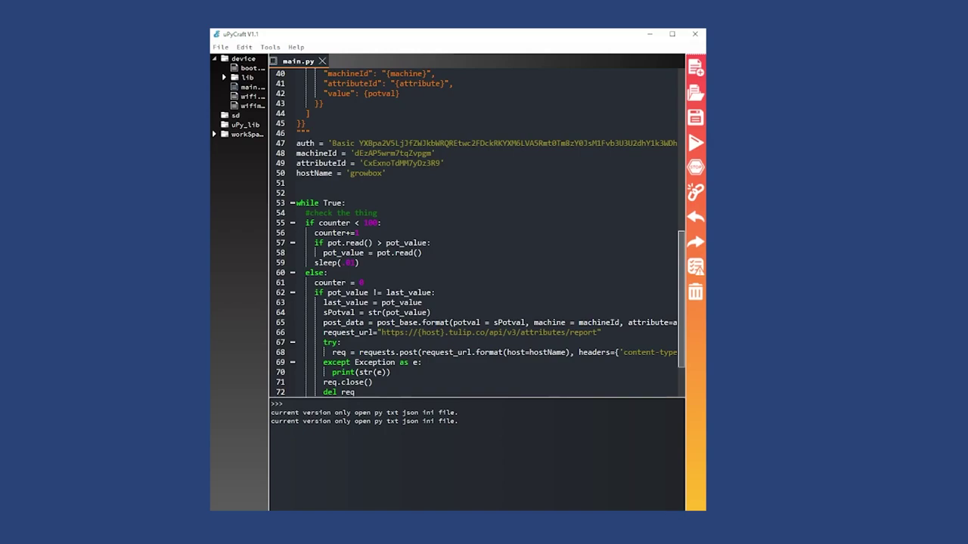
{"action": "left_click_drag", "start_coordinate": [389, 267], "coordinate": [314, 233]}
{"action": "left_click", "coordinate": [390, 230]}
{"action": "scroll", "coordinate": [477, 233], "scroll_direction": "down", "scroll_amount": 2}
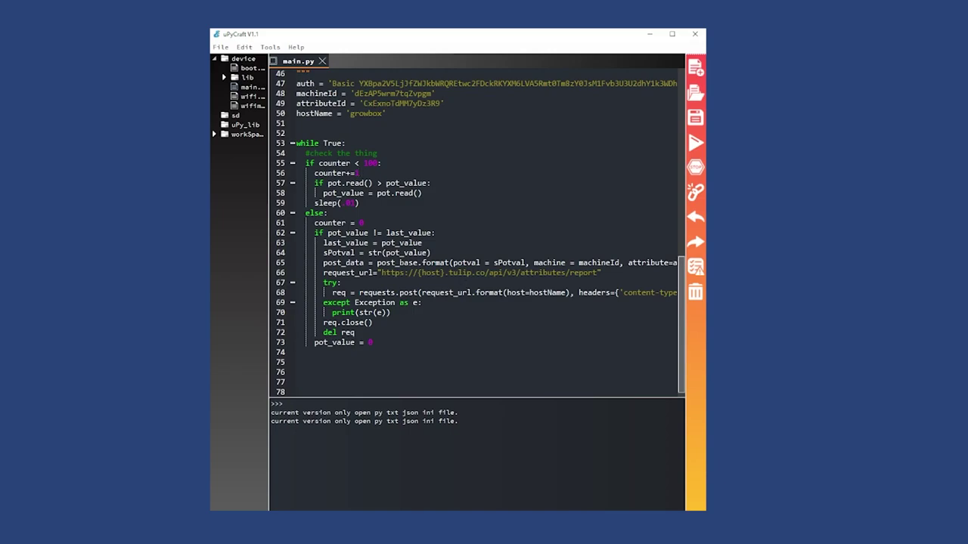
{"action": "scroll", "coordinate": [407, 264], "scroll_direction": "up", "scroll_amount": 3}
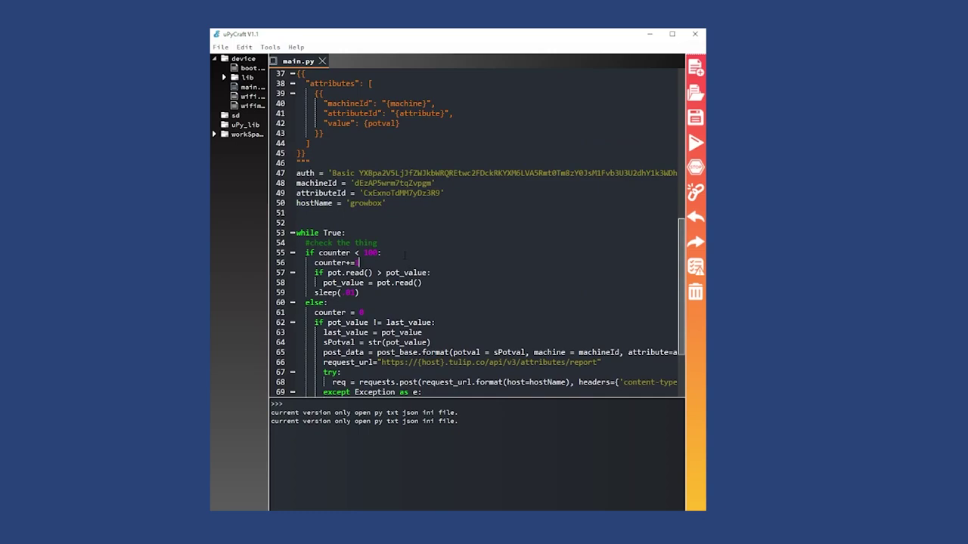
Set hostName to 'leantools', paste the new auth token, machineId and attributeId, and run
{"action": "double_click", "coordinate": [366, 202]}
{"action": "type", "text": "leantools"}
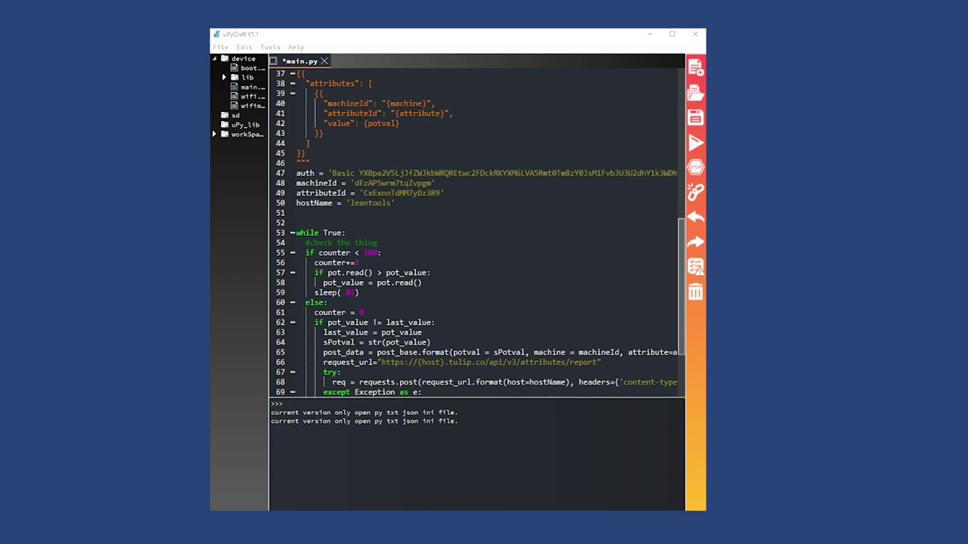
{"action": "key", "text": "shift+End"}
{"action": "key", "text": "ctrl+v"}
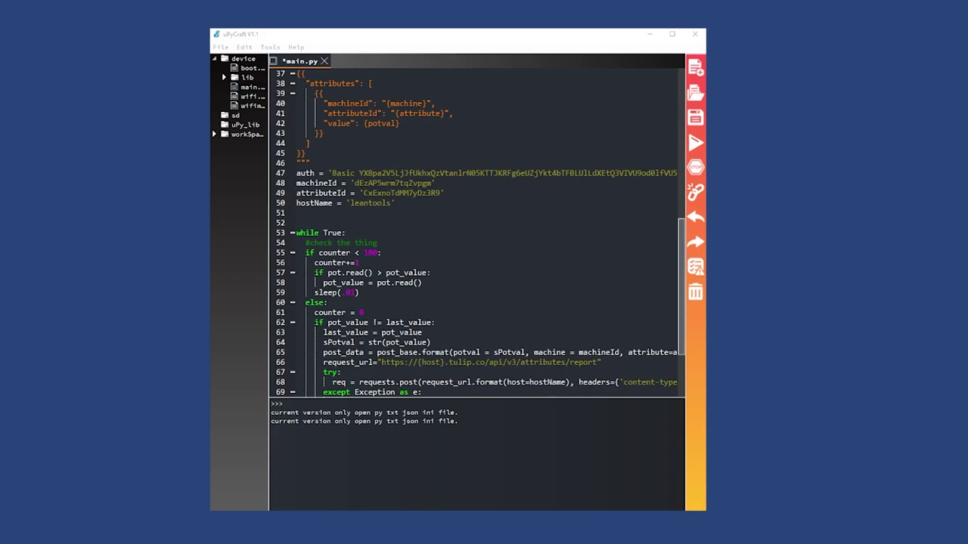
{"action": "double_click", "coordinate": [393, 183]}
{"action": "key", "text": "ctrl+v"}
{"action": "double_click", "coordinate": [401, 193]}
{"action": "key", "text": "ctrl+v"}
{"action": "left_click", "coordinate": [423, 218]}
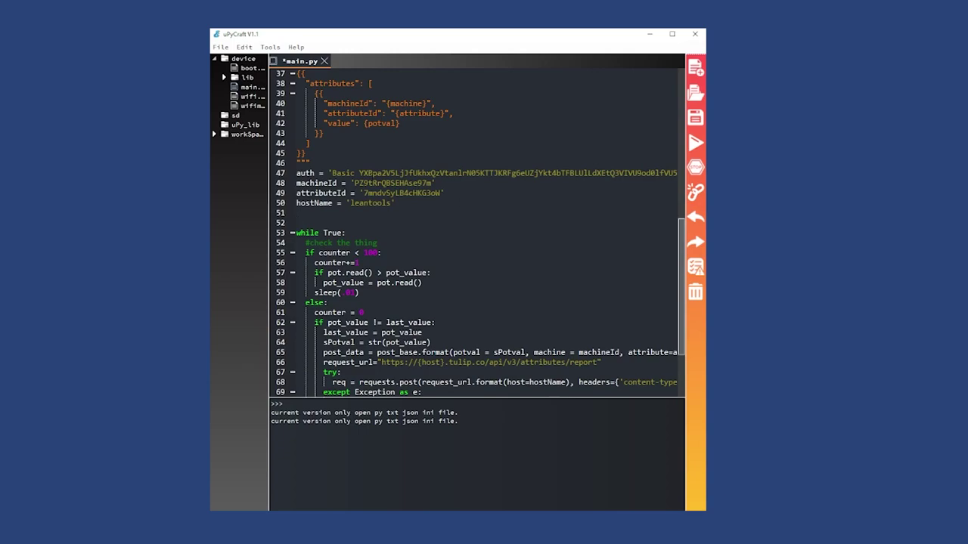
{"action": "left_click", "coordinate": [693, 144]}
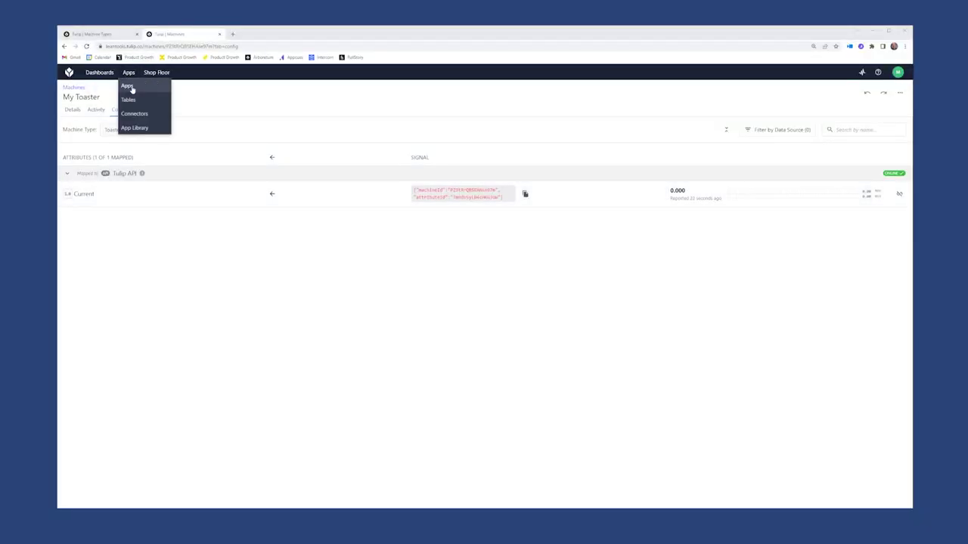
Create a new blank app with the name 'Toaster Viewer'
{"action": "left_click", "coordinate": [126, 87]}
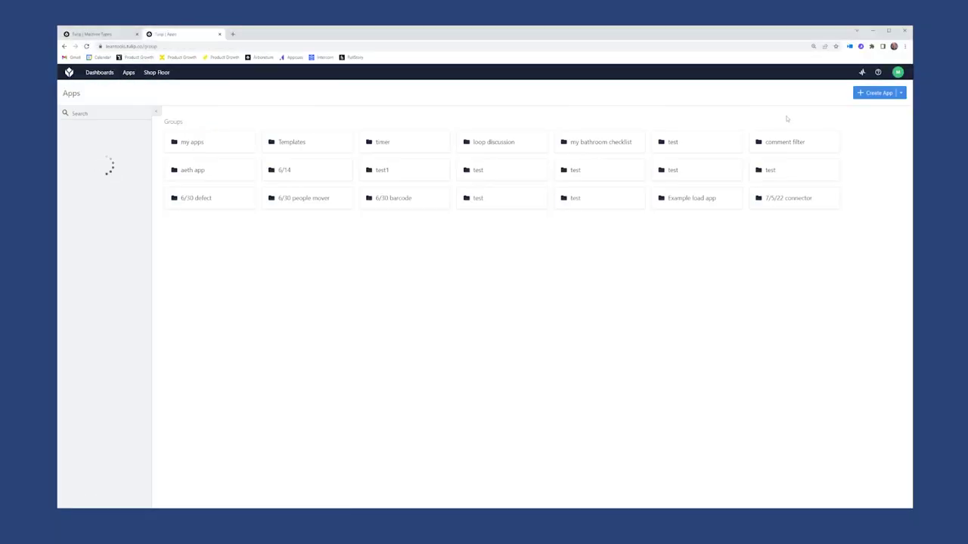
{"action": "left_click", "coordinate": [871, 93]}
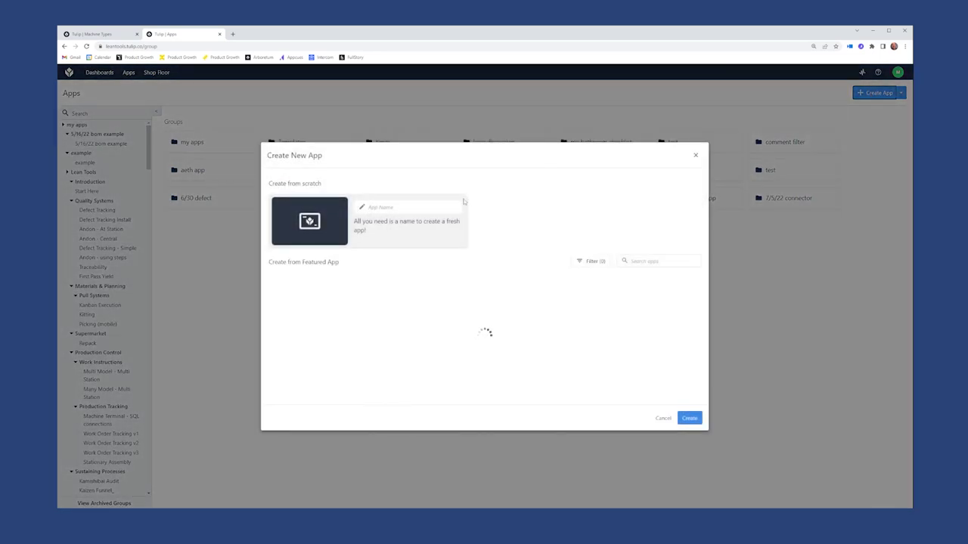
{"action": "left_click", "coordinate": [418, 208]}
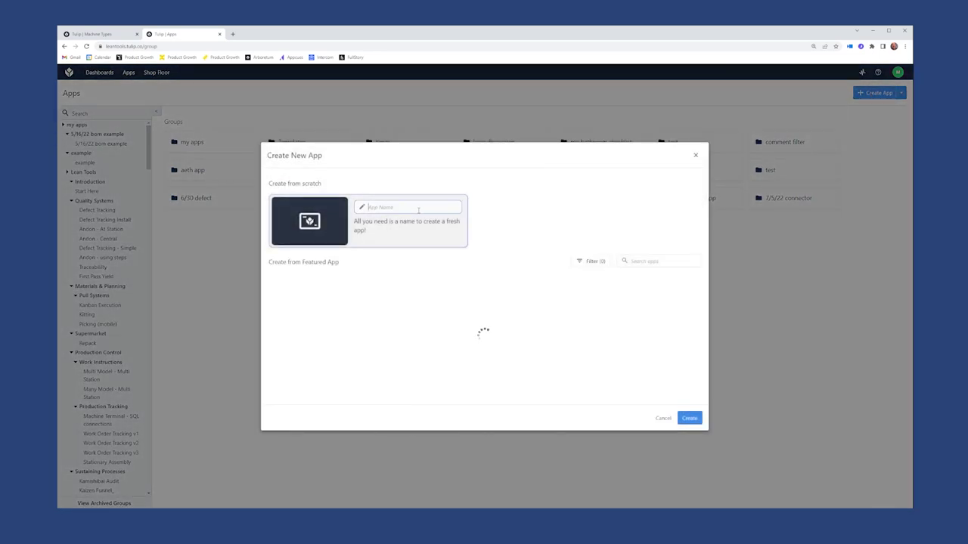
{"action": "type", "text": "toaster Vie"}
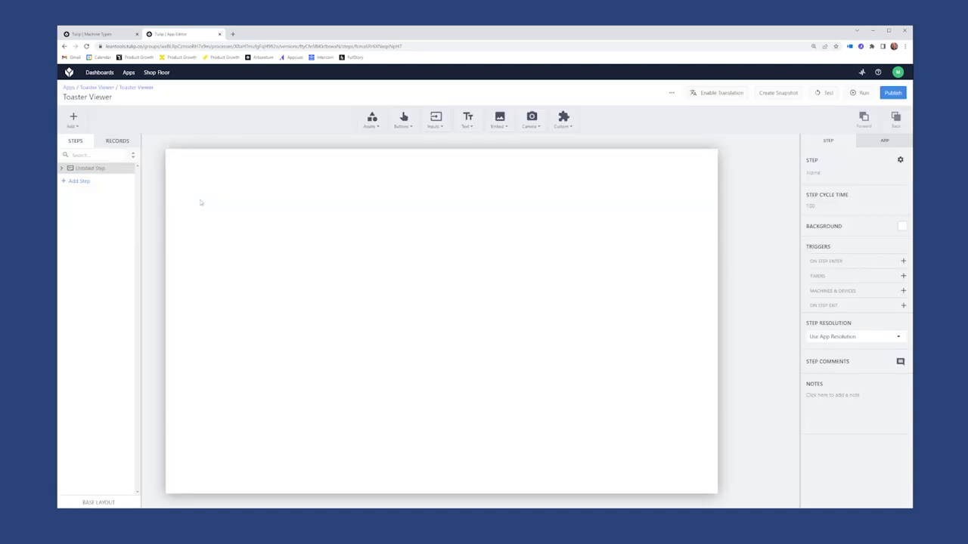
Add a Machine Status widget near the top-left showing static value My Toaster
{"action": "left_click", "coordinate": [501, 125]}
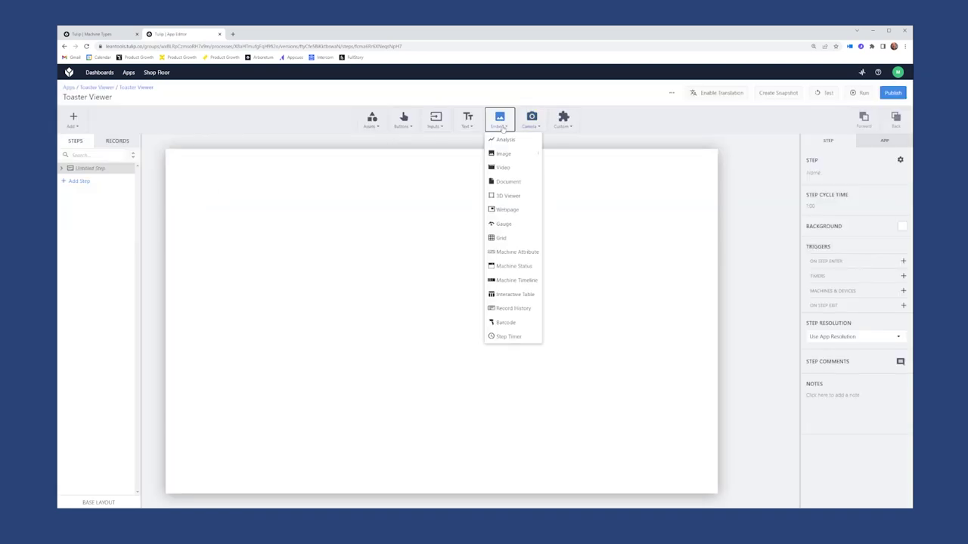
{"action": "left_click", "coordinate": [514, 266]}
{"action": "left_click_drag", "start_coordinate": [528, 398], "coordinate": [308, 263]}
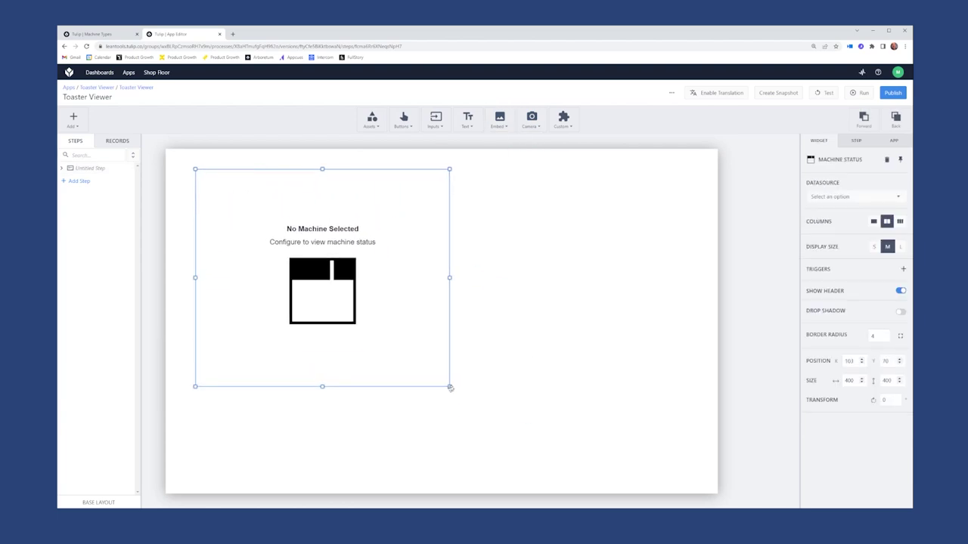
{"action": "left_click", "coordinate": [875, 199]}
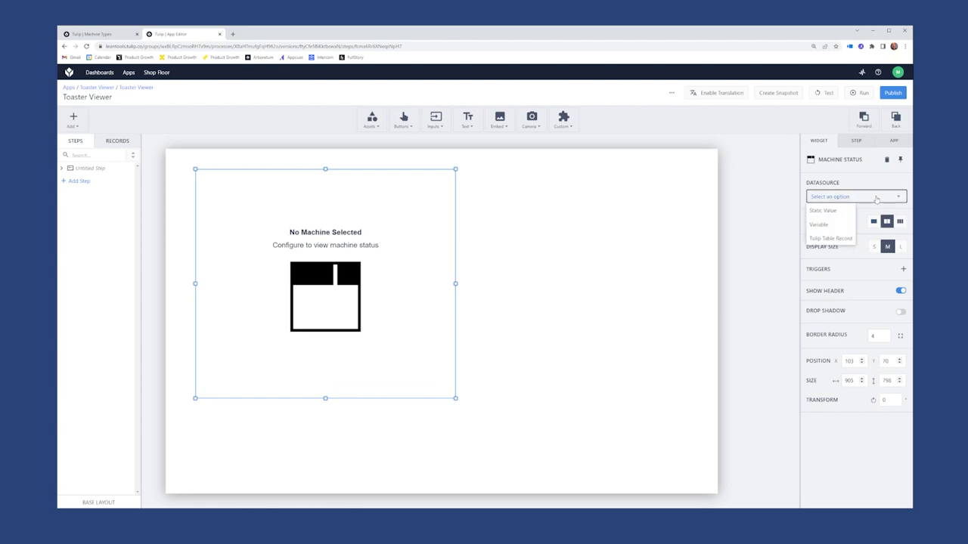
{"action": "left_click", "coordinate": [833, 217]}
{"action": "left_click", "coordinate": [841, 230]}
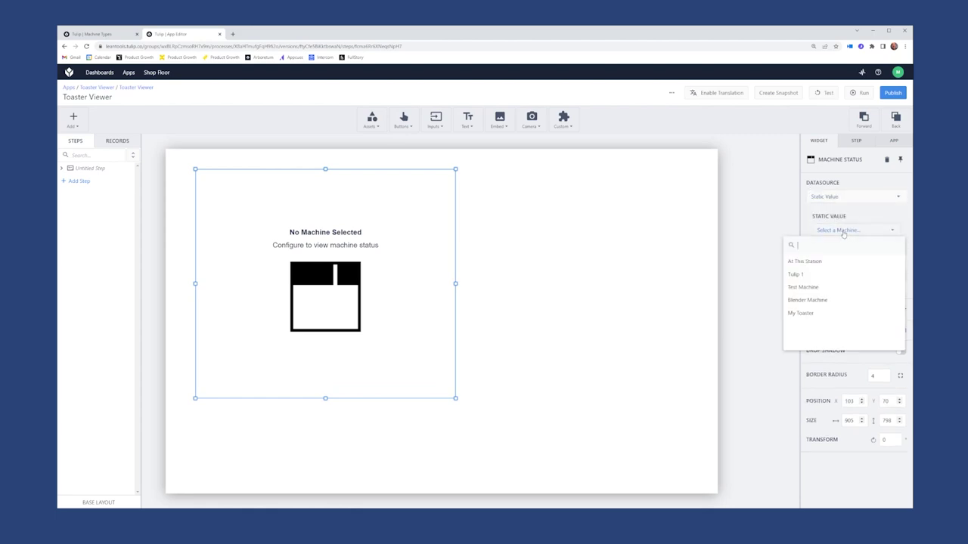
{"action": "left_click", "coordinate": [802, 313]}
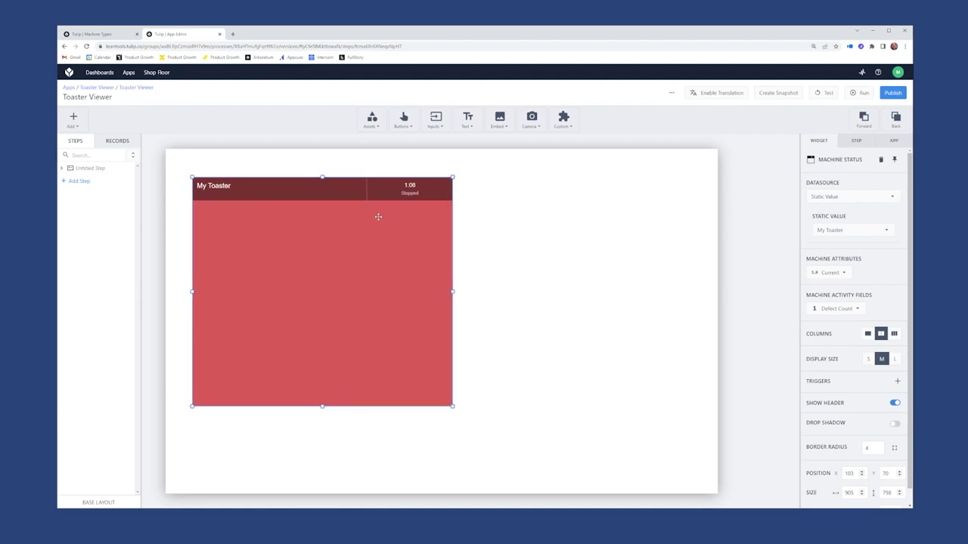
{"action": "left_click", "coordinate": [522, 192]}
Place a Menu button in the top-left corner and nudge the status card below it
{"action": "left_click", "coordinate": [404, 121]}
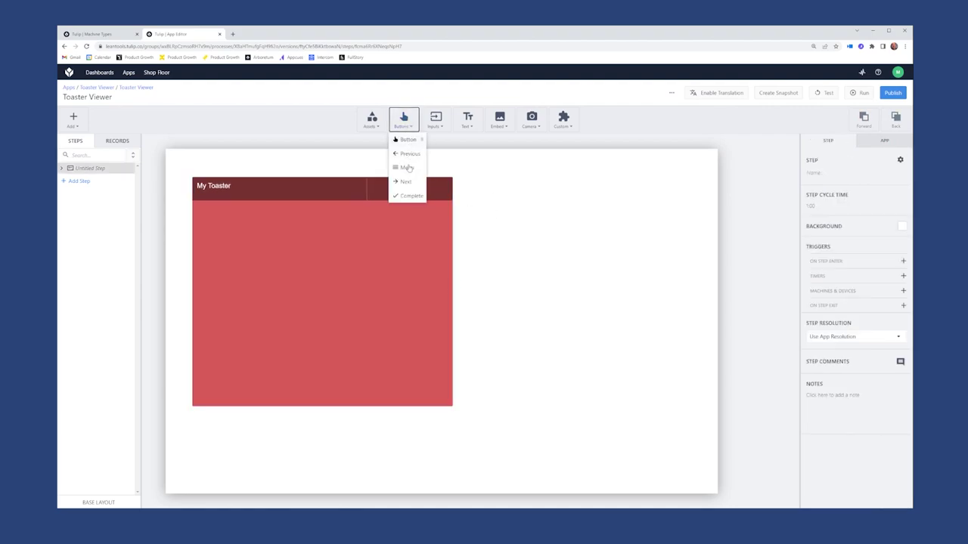
{"action": "left_click", "coordinate": [403, 180]}
{"action": "left_click_drag", "start_coordinate": [453, 311], "coordinate": [201, 160]}
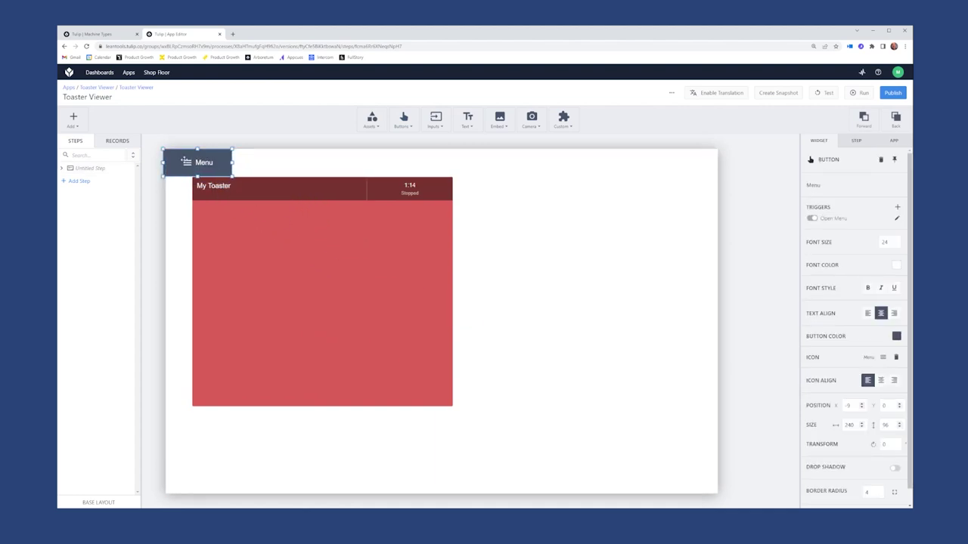
{"action": "left_click_drag", "start_coordinate": [281, 227], "coordinate": [278, 238]}
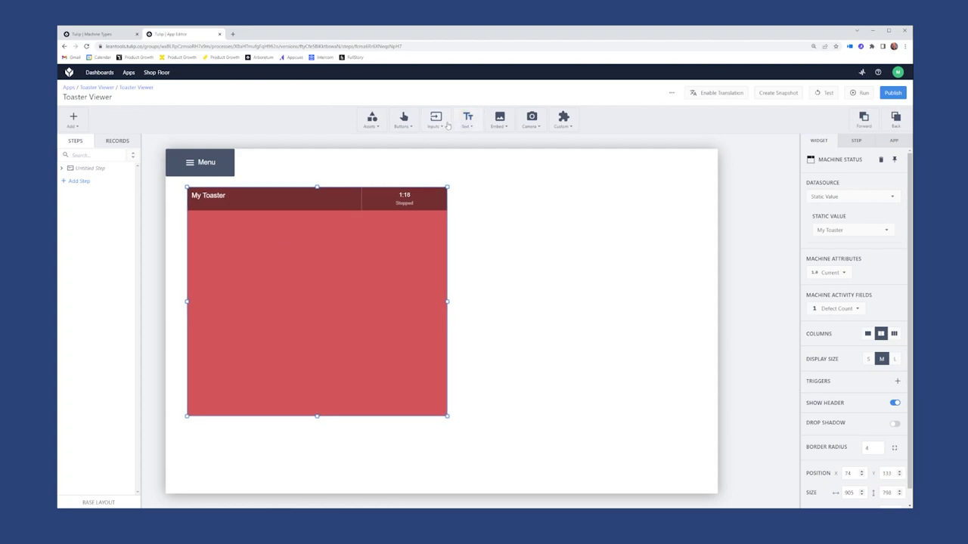
Add a canvas-wide Machine Timeline under the status card, sourced from static My Toaster
{"action": "left_click", "coordinate": [500, 118]}
{"action": "left_click", "coordinate": [526, 282]}
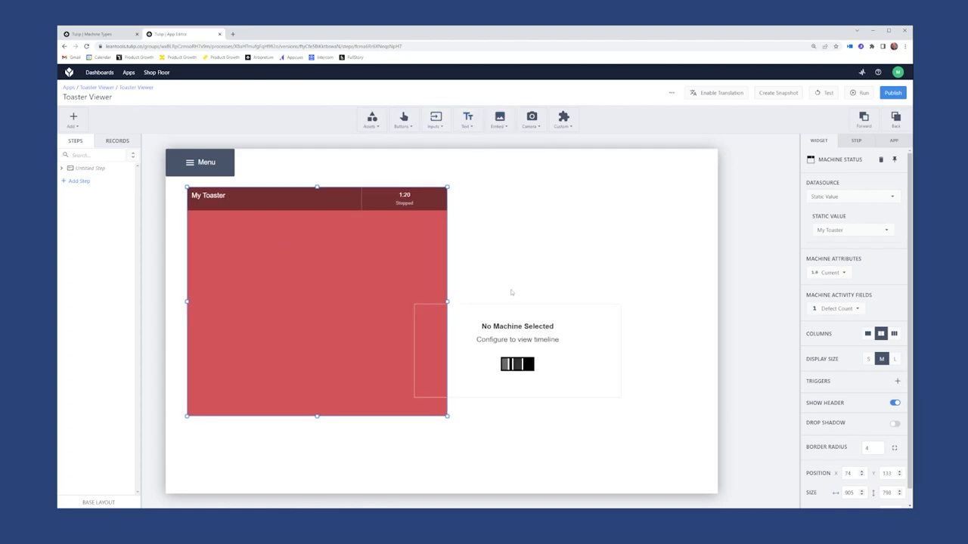
{"action": "left_click_drag", "start_coordinate": [534, 346], "coordinate": [304, 421]}
{"action": "left_click_drag", "start_coordinate": [394, 384], "coordinate": [696, 420]}
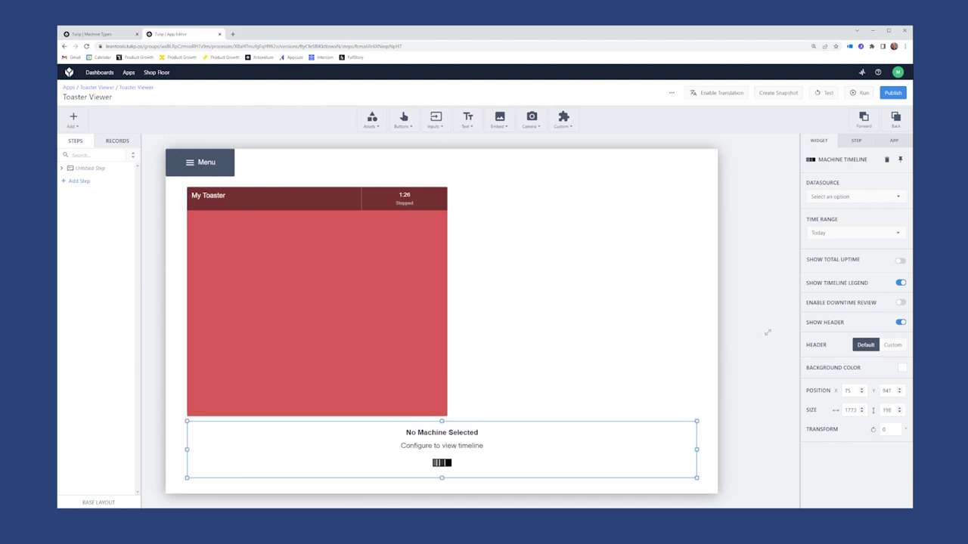
{"action": "left_click", "coordinate": [857, 196]}
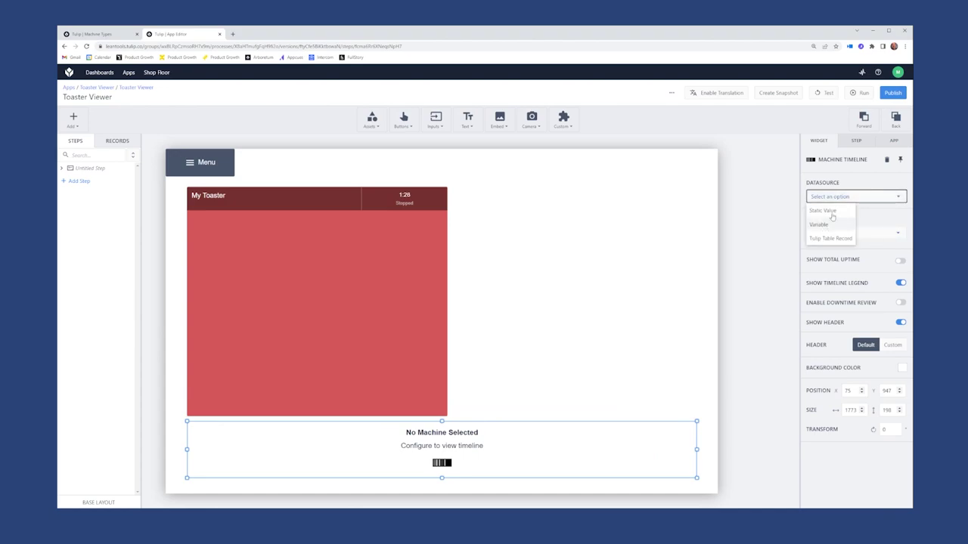
{"action": "left_click", "coordinate": [824, 210]}
{"action": "left_click", "coordinate": [848, 231]}
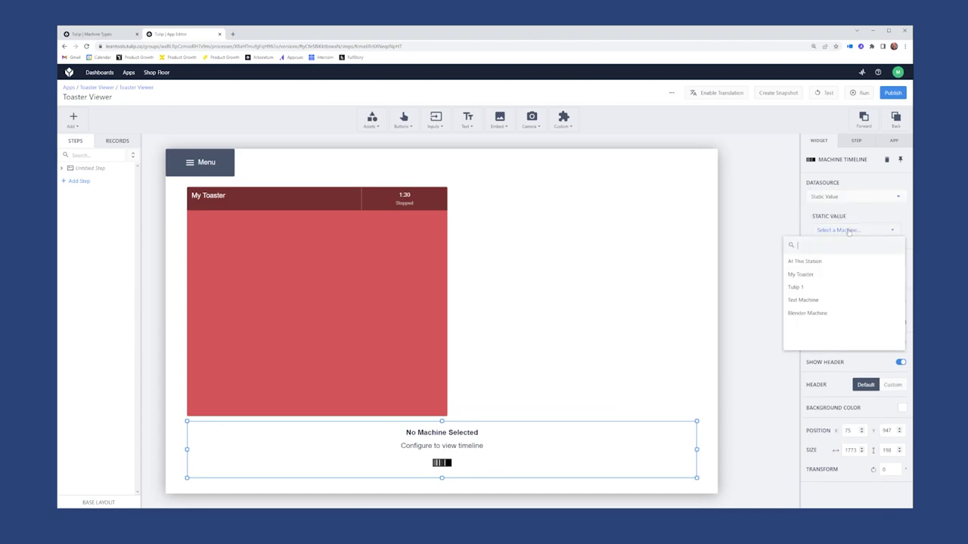
{"action": "left_click", "coordinate": [809, 274]}
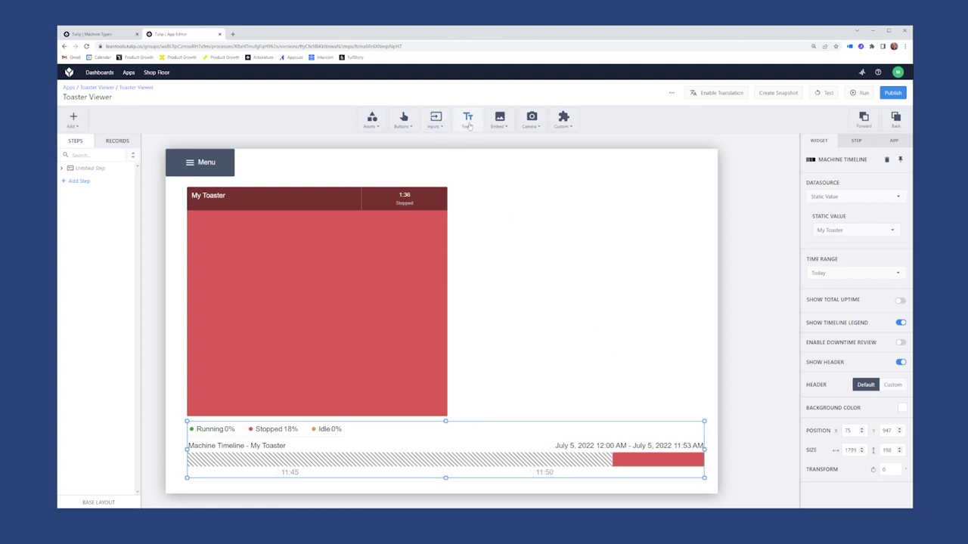
Add a Machine Attribute widget right of the status card showing My Toaster's Current
{"action": "left_click", "coordinate": [500, 119]}
{"action": "left_click", "coordinate": [510, 251]}
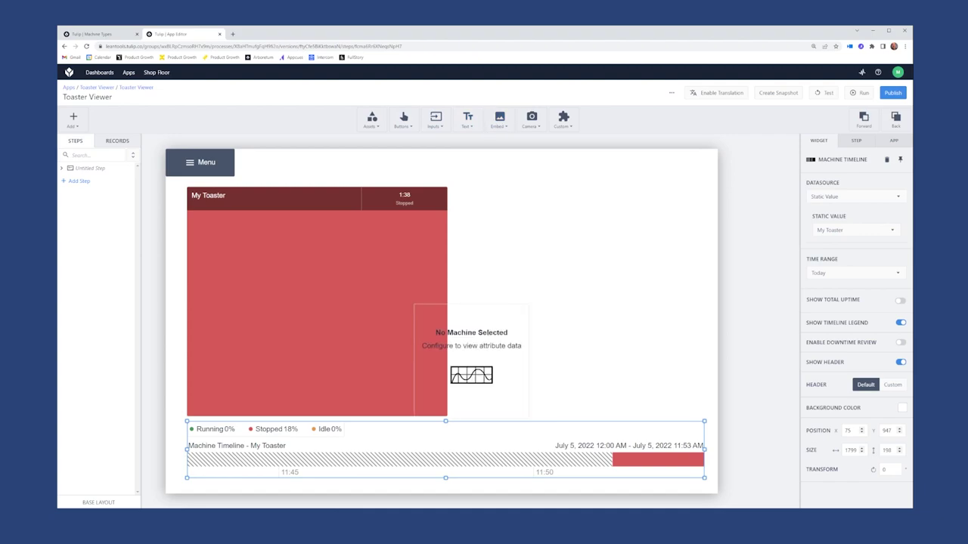
{"action": "left_click_drag", "start_coordinate": [499, 336], "coordinate": [608, 271]}
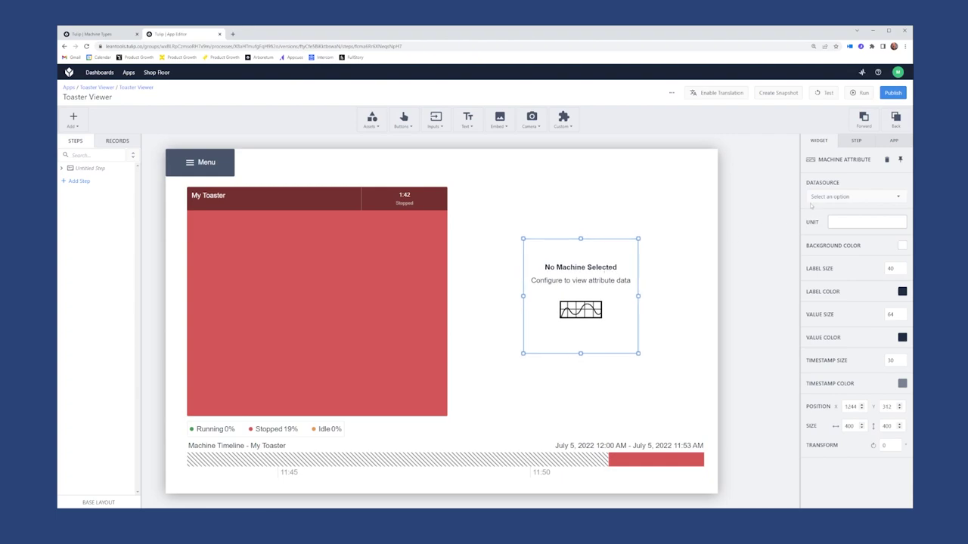
{"action": "left_click", "coordinate": [821, 198]}
{"action": "left_click", "coordinate": [822, 214]}
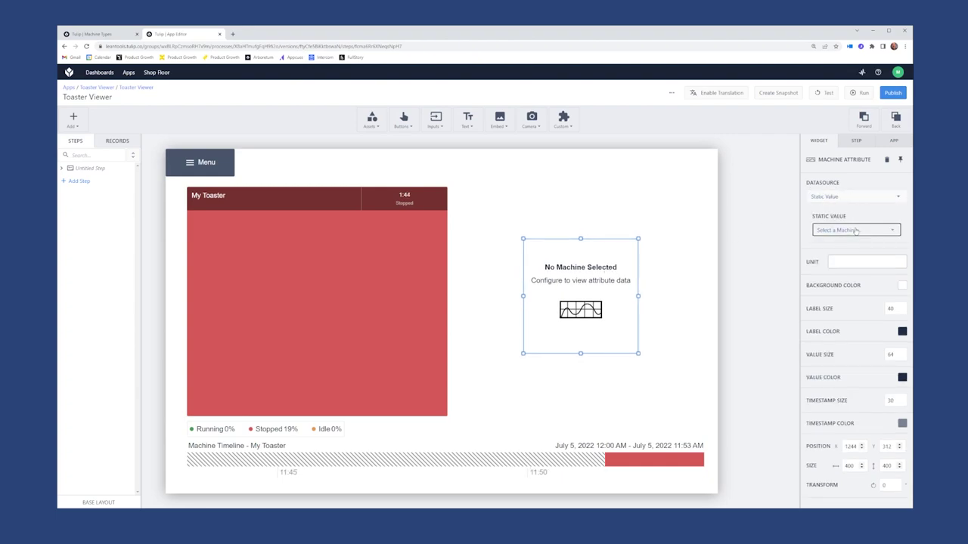
{"action": "left_click", "coordinate": [856, 231]}
{"action": "left_click", "coordinate": [815, 277]}
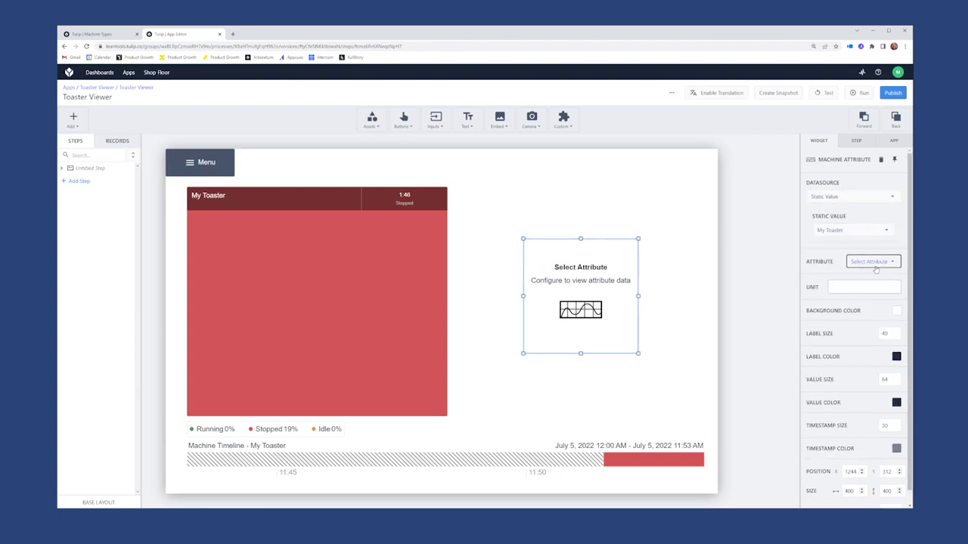
{"action": "left_click", "coordinate": [872, 261]}
{"action": "left_click", "coordinate": [813, 293]}
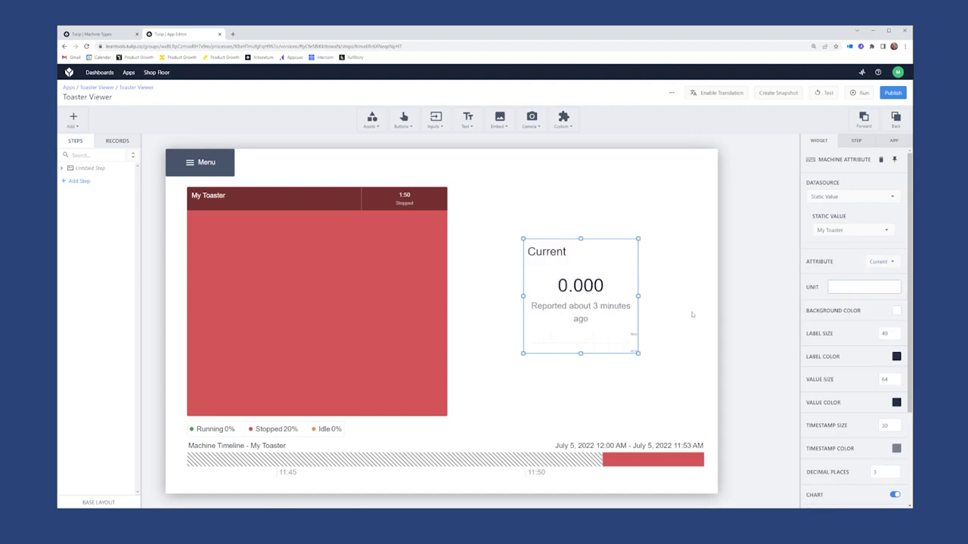